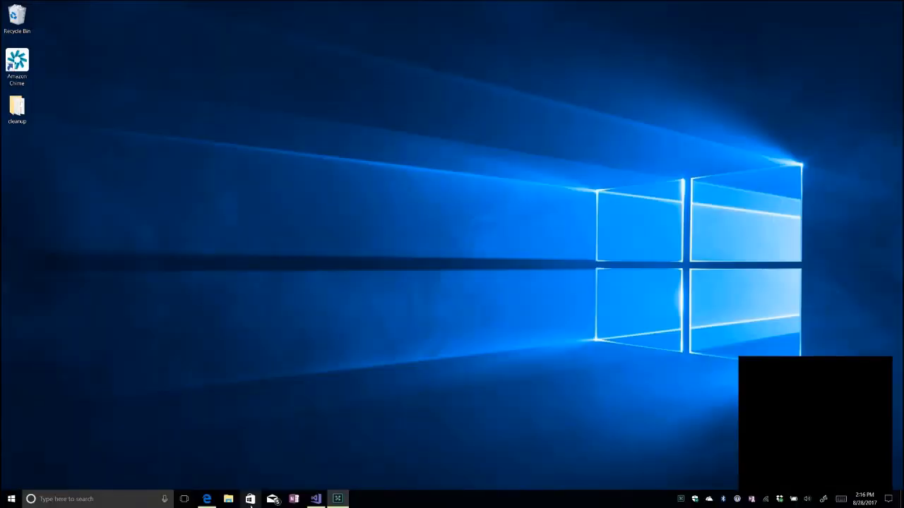
- Restore the WebApplication2 Visual Studio window and open the Tools menu
click(316, 501)
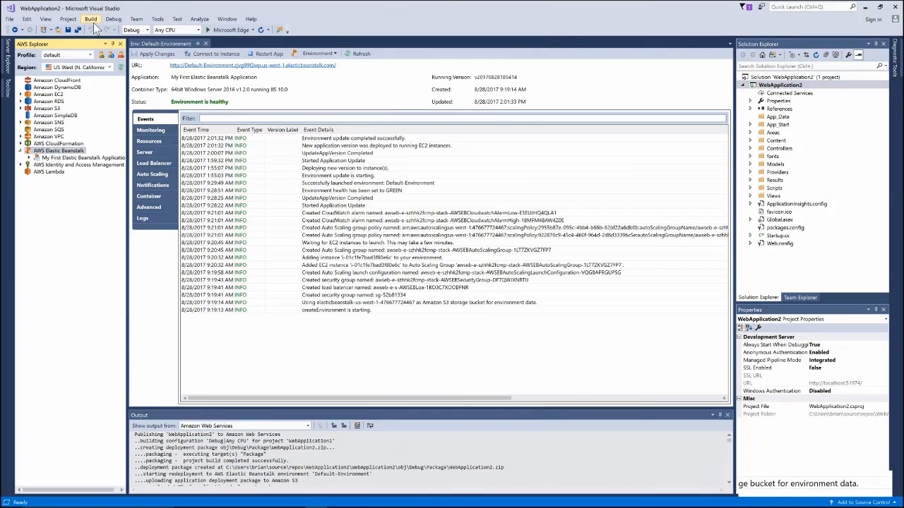
click(157, 21)
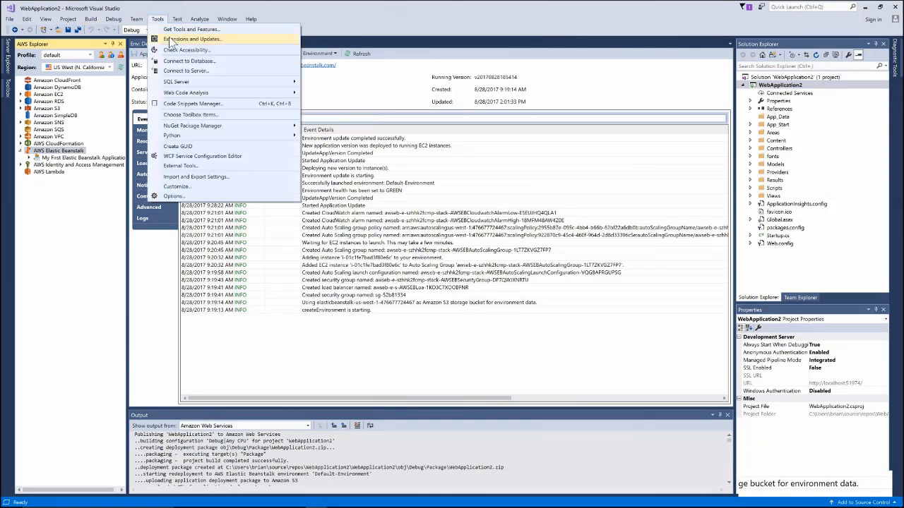
click(169, 41)
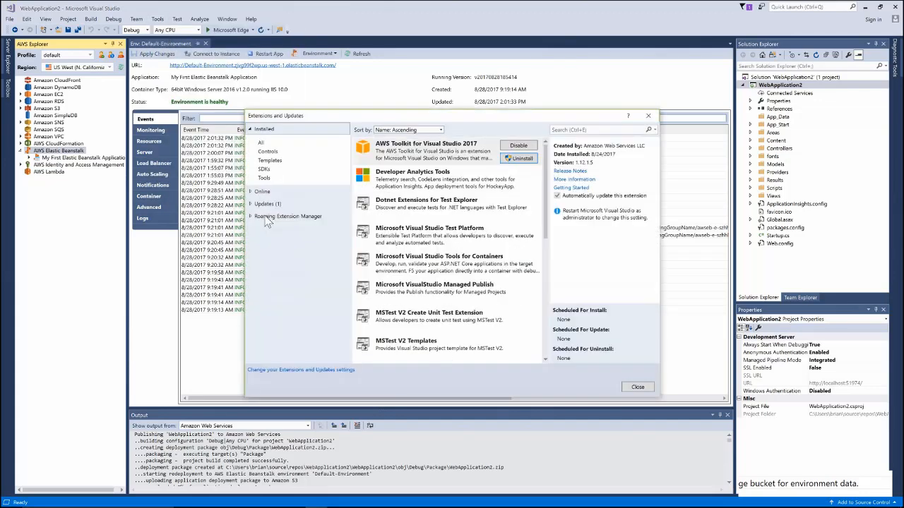
click(608, 129)
text(aws)
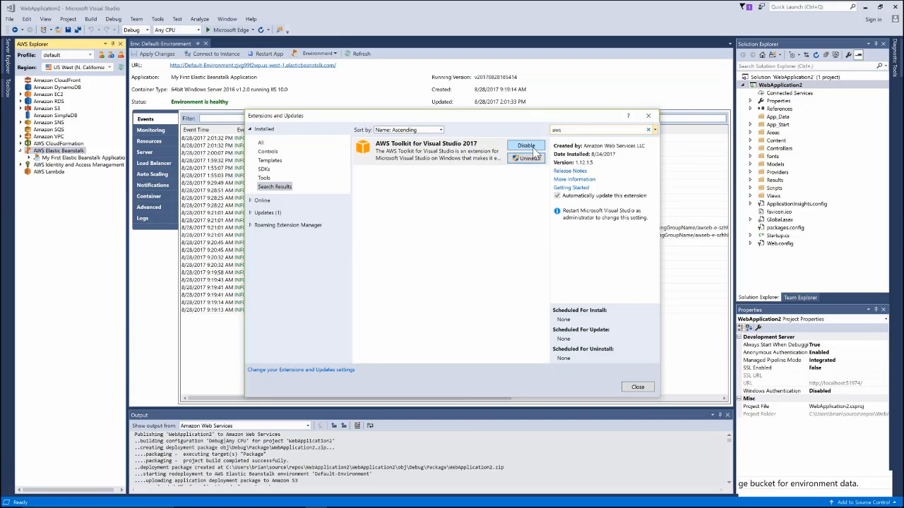
click(638, 387)
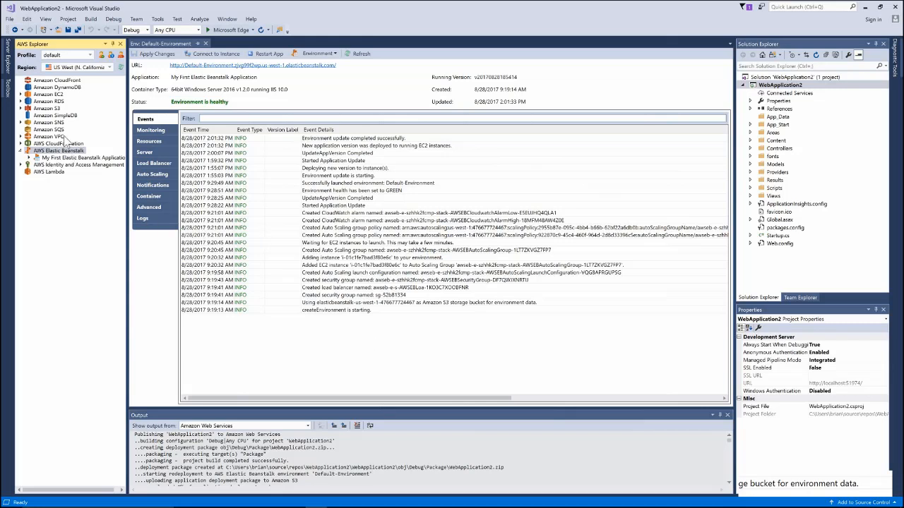
click(101, 55)
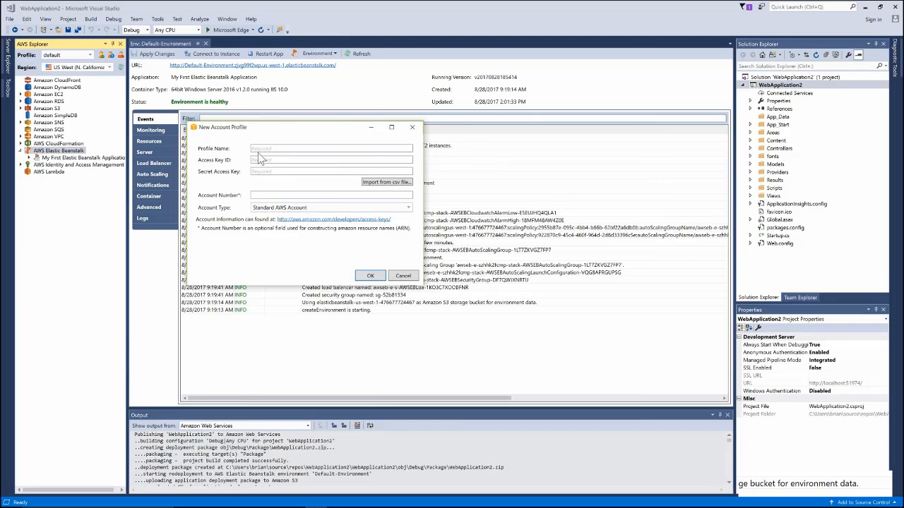
click(260, 153)
text(test)
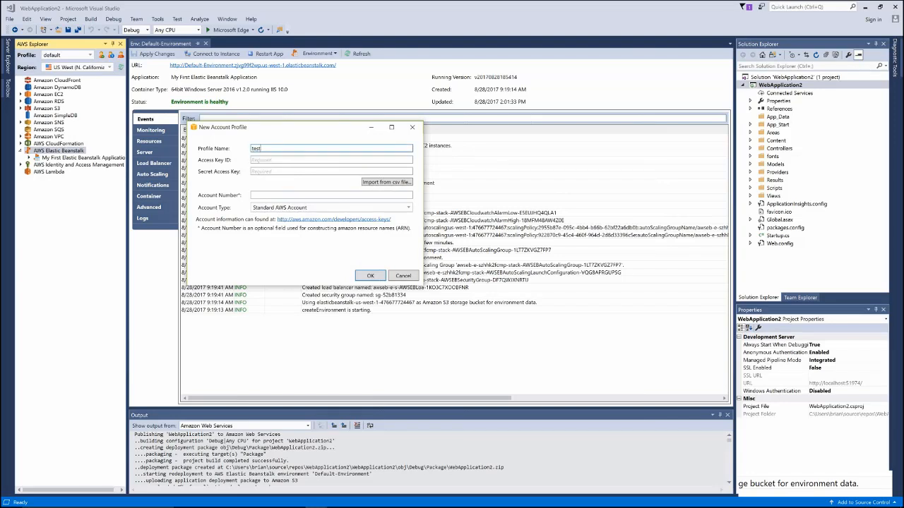
click(267, 161)
text(1321423)
click(270, 170)
text(123123123421)
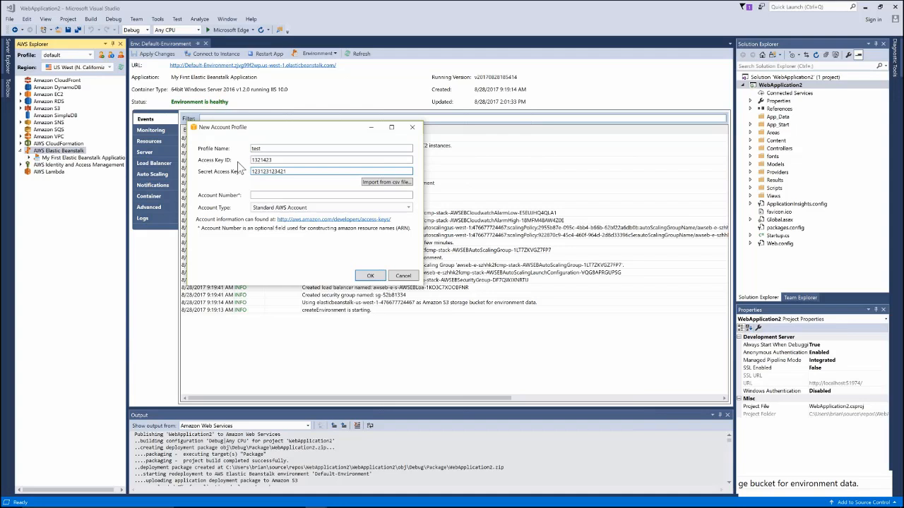
double_click(262, 171)
click(402, 276)
- Keep the default AWS profile, expand Amazon EC2 in AWS Explorer, and close the Default-Environment tab
click(90, 54)
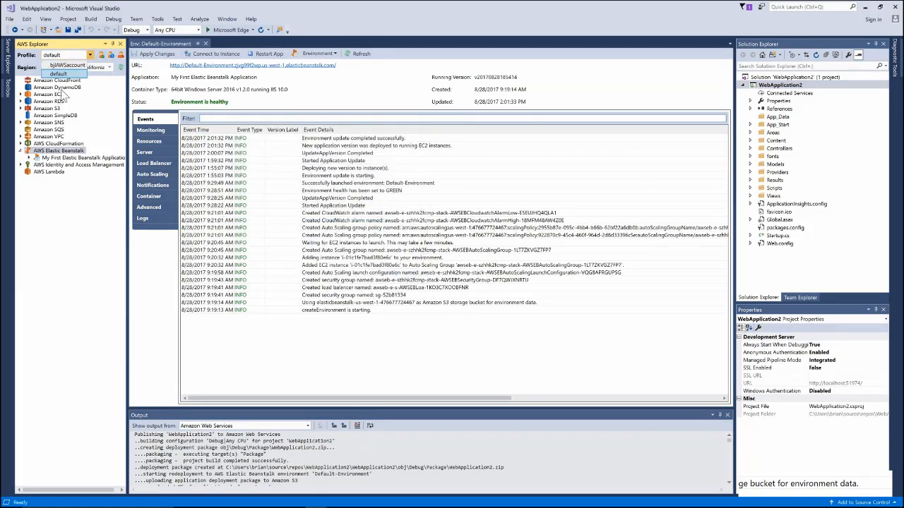
click(75, 231)
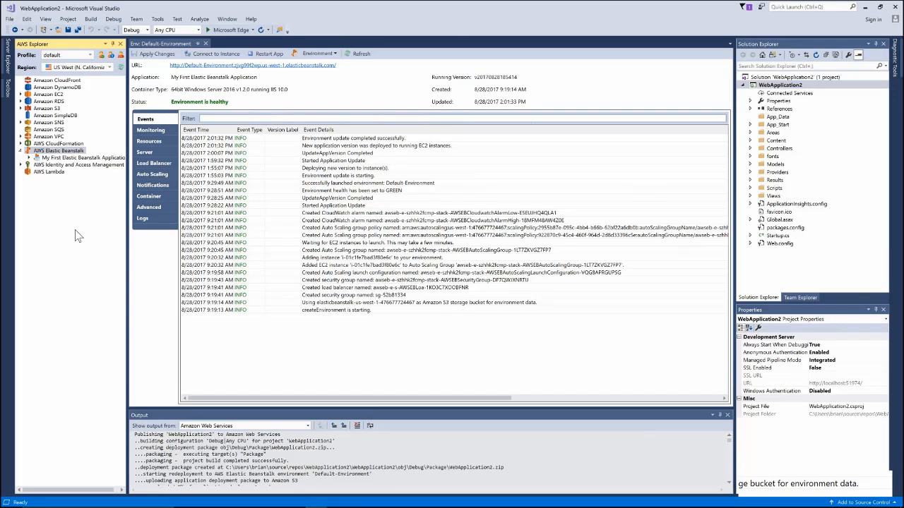
click(67, 80)
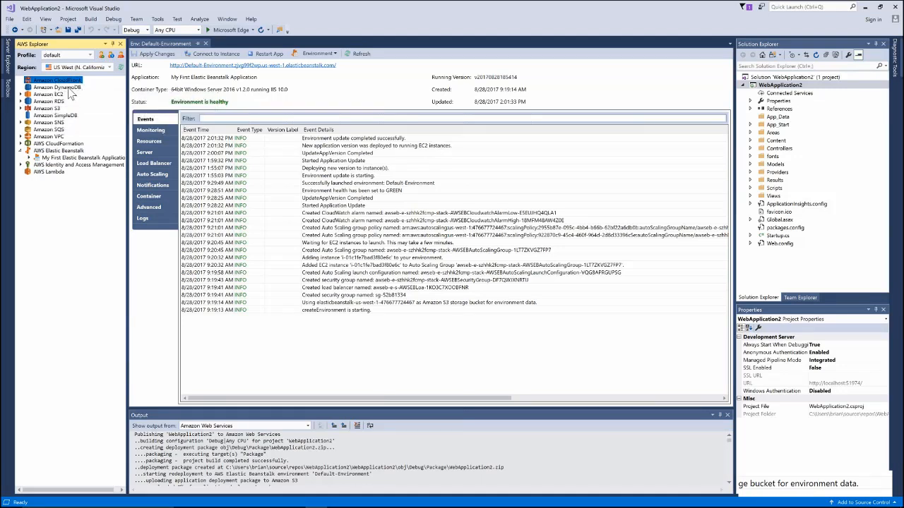
click(20, 95)
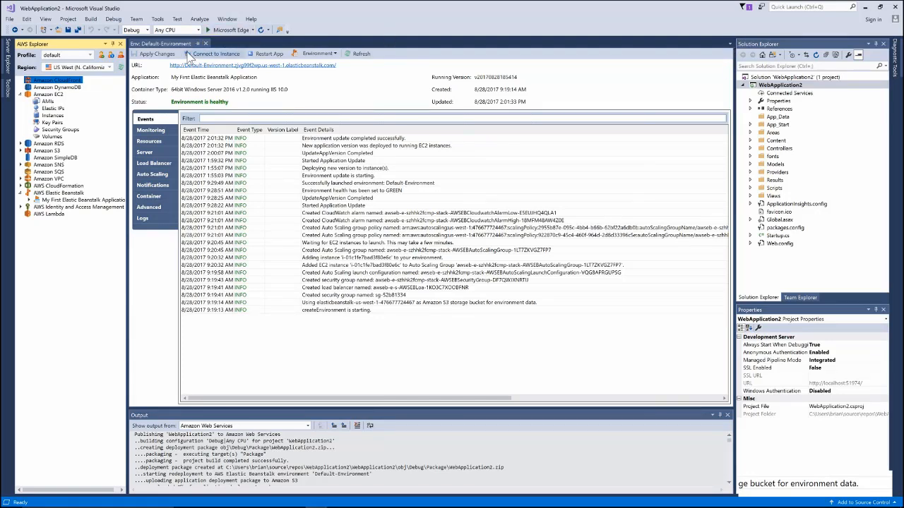
click(205, 43)
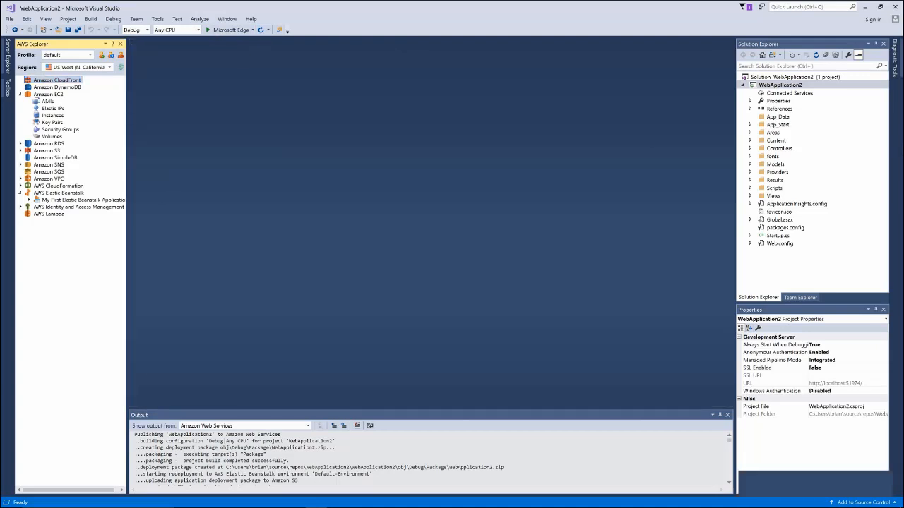
- Choose Publish to AWS Elastic Beanstalk from the WebApplication2 project's context menu
right_click(780, 86)
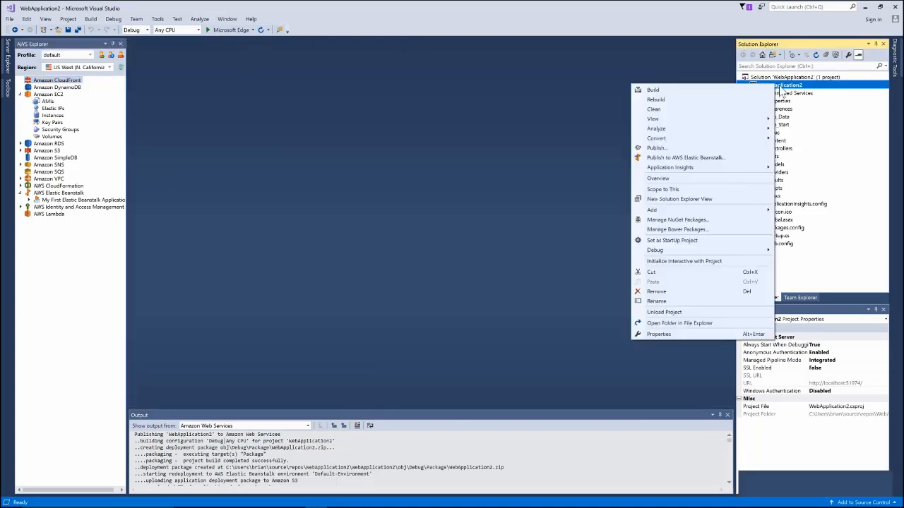
click(793, 88)
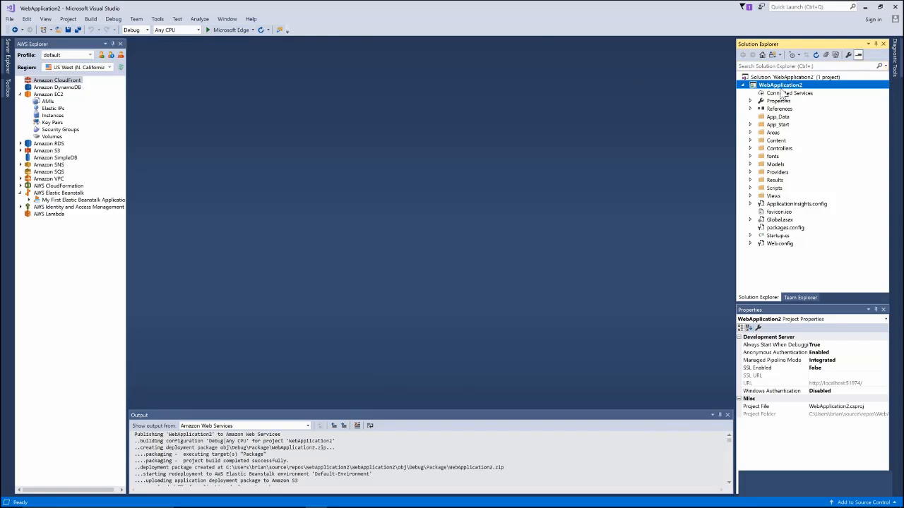
right_click(752, 89)
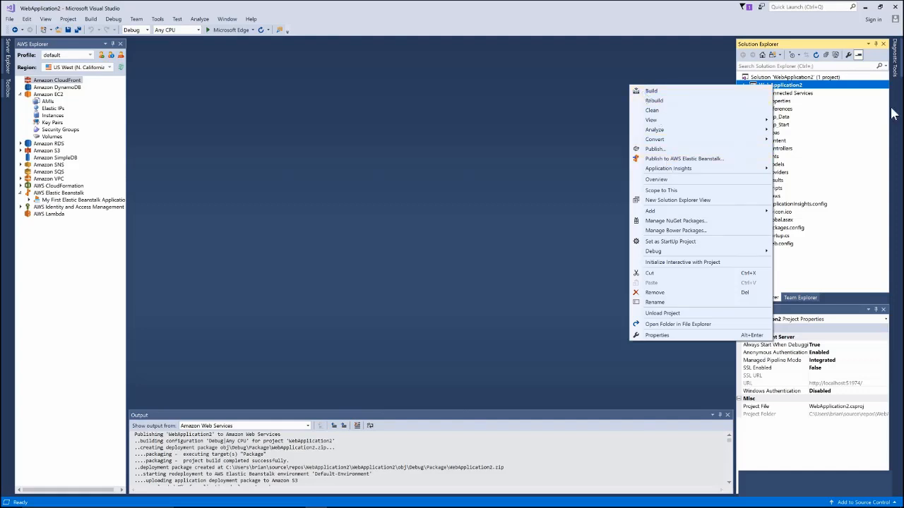
click(811, 93)
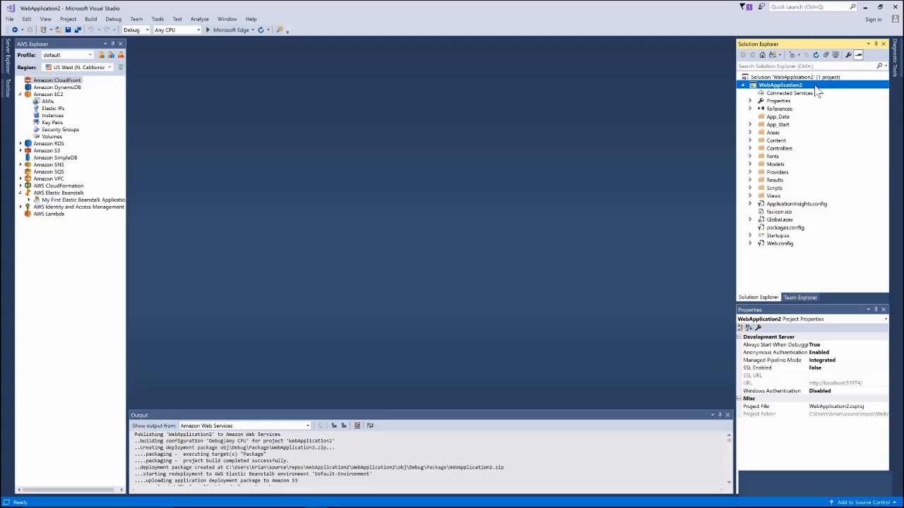
right_click(780, 84)
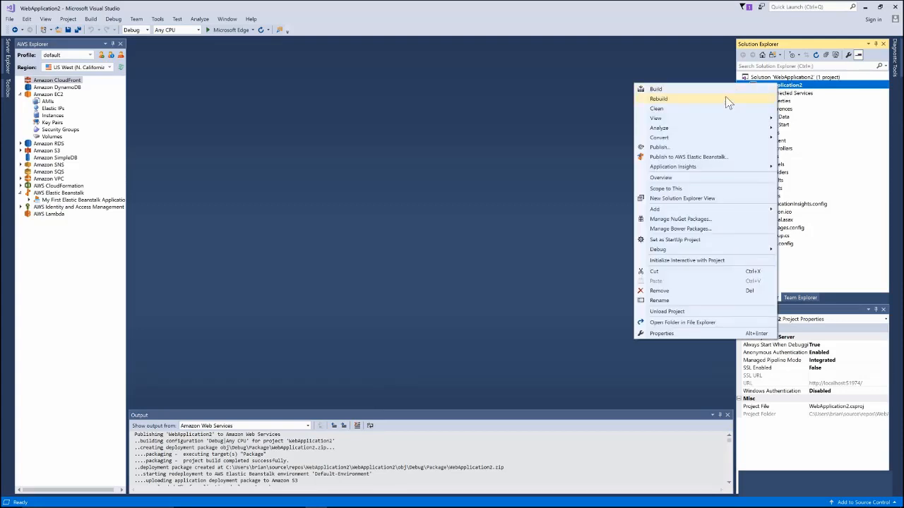
click(681, 158)
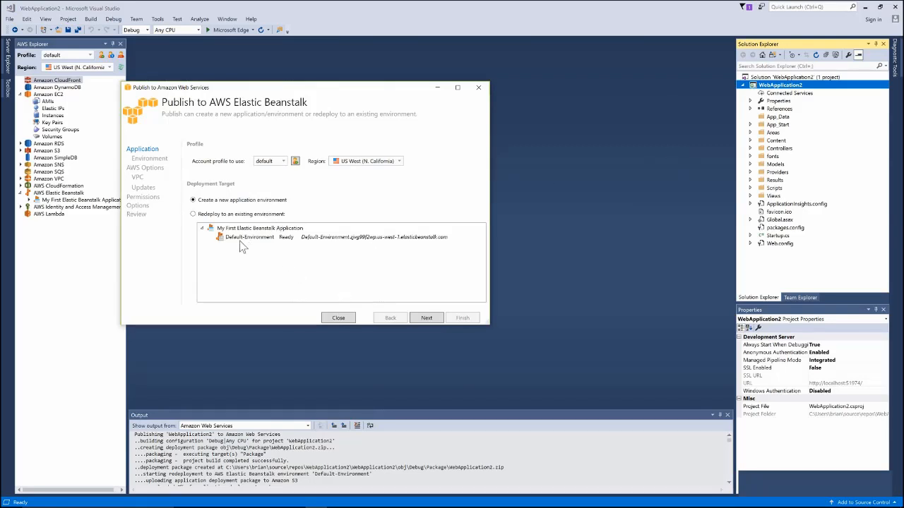
- Create a new environment named WebApplication2-dev, confirm its URL is available, and continue
click(220, 214)
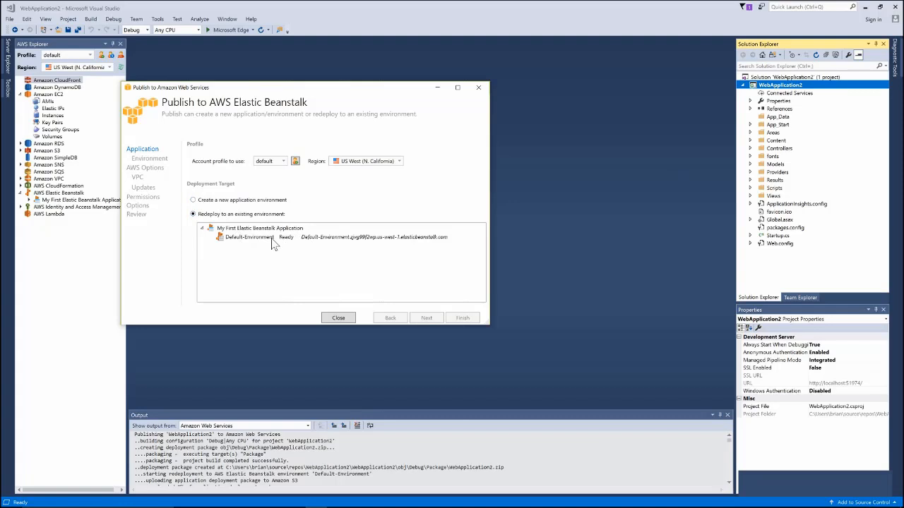
click(227, 201)
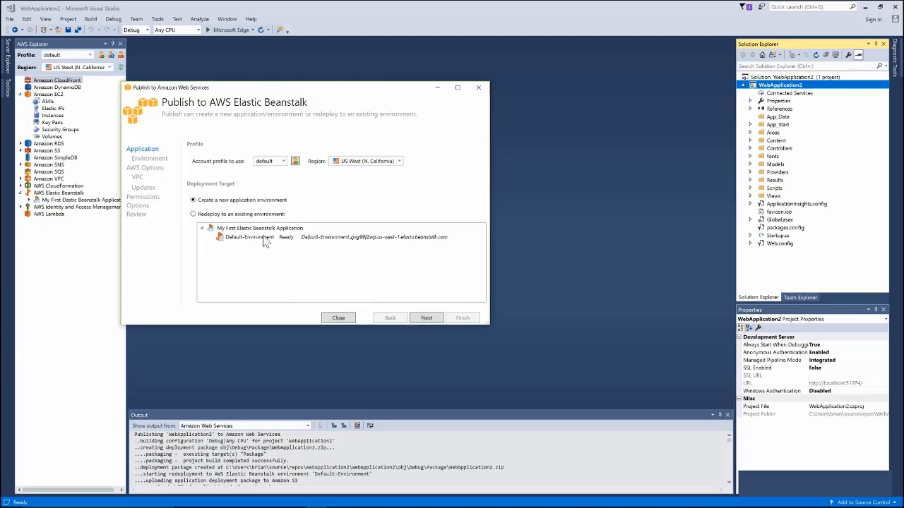
click(427, 318)
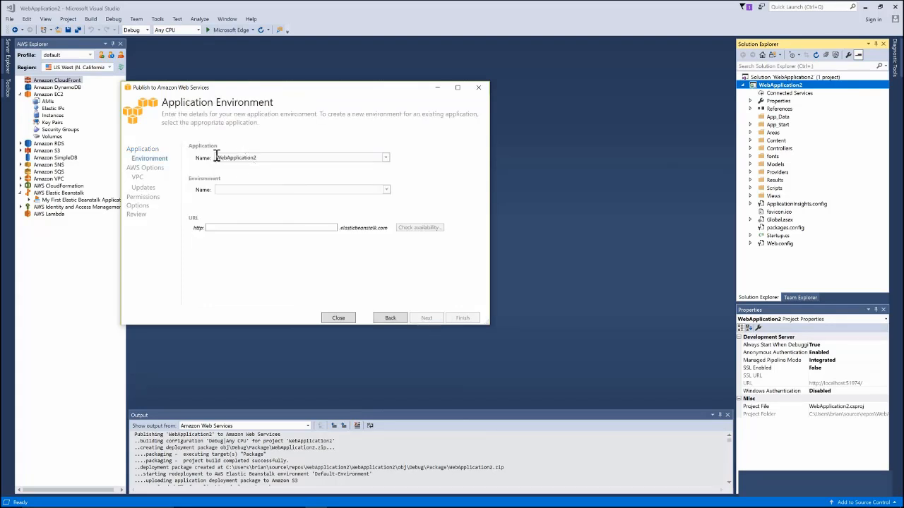
click(386, 190)
click(339, 201)
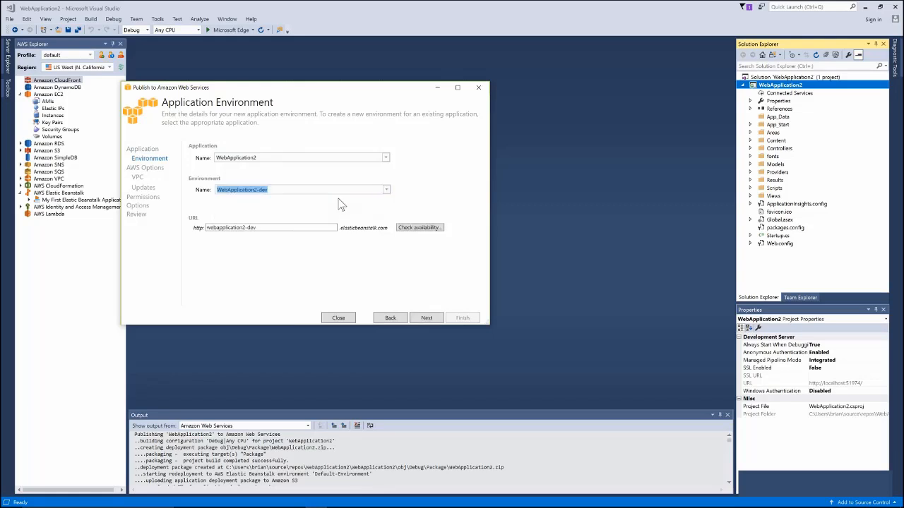
click(421, 229)
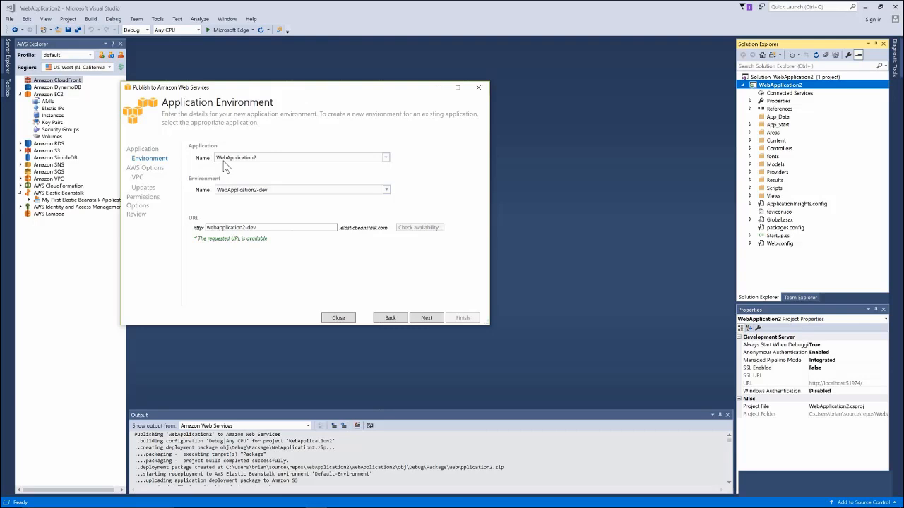
click(428, 319)
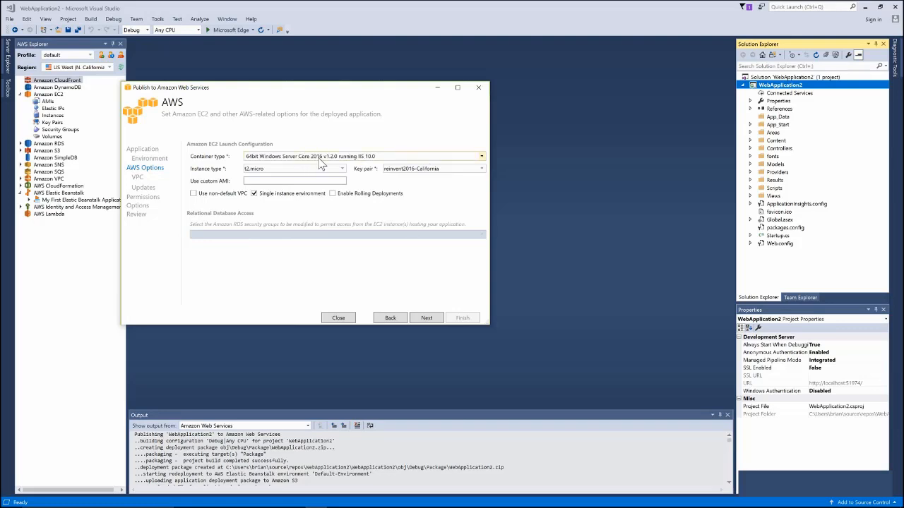
- Leave the container type unchanged, keep t2.micro as the instance type, and advance to Permissions
click(480, 158)
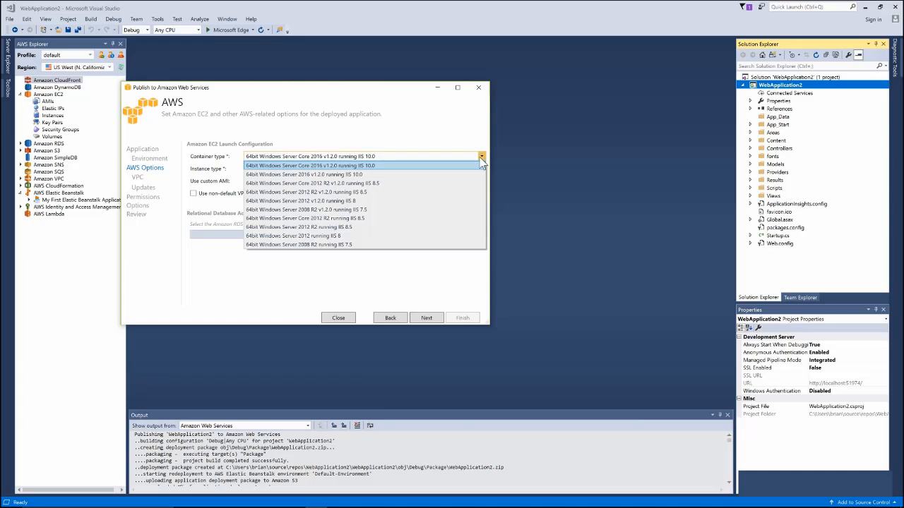
click(419, 142)
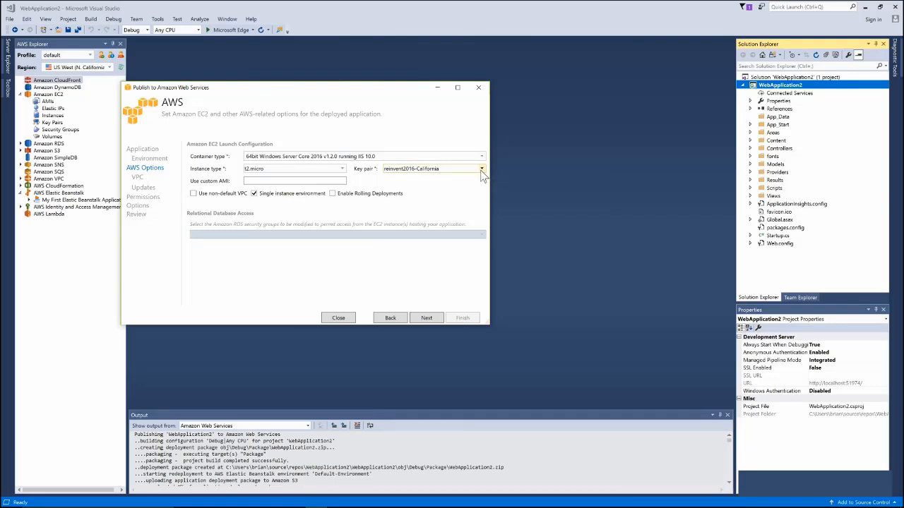
click(342, 169)
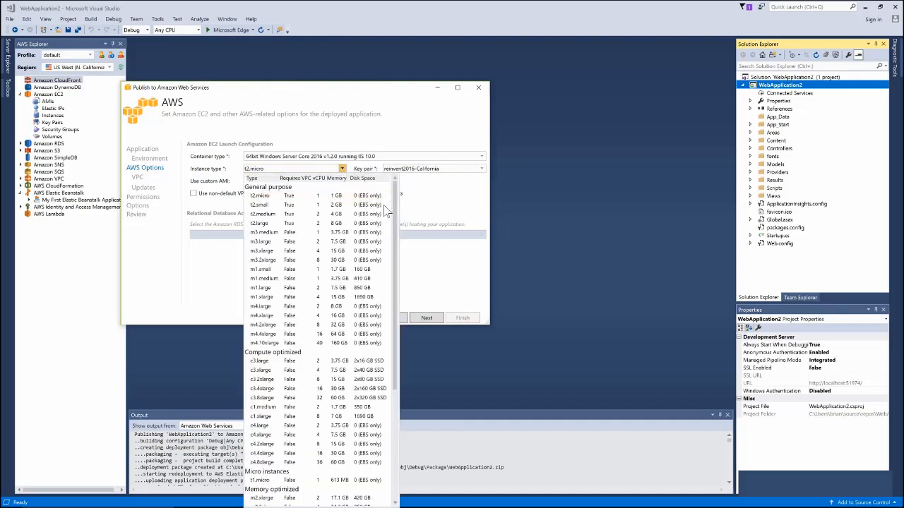
scroll(393, 317, down, 6)
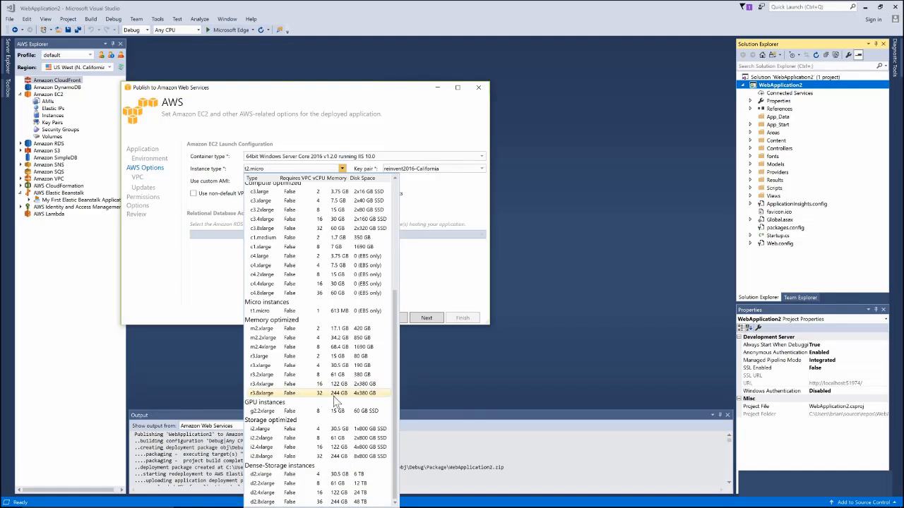
drag(395, 342, 411, 202)
scroll(412, 201, up, 1)
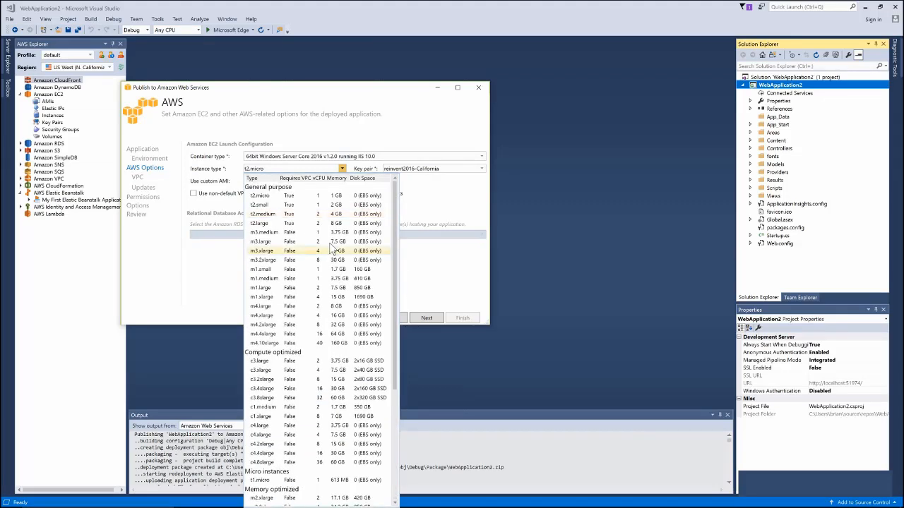
click(276, 197)
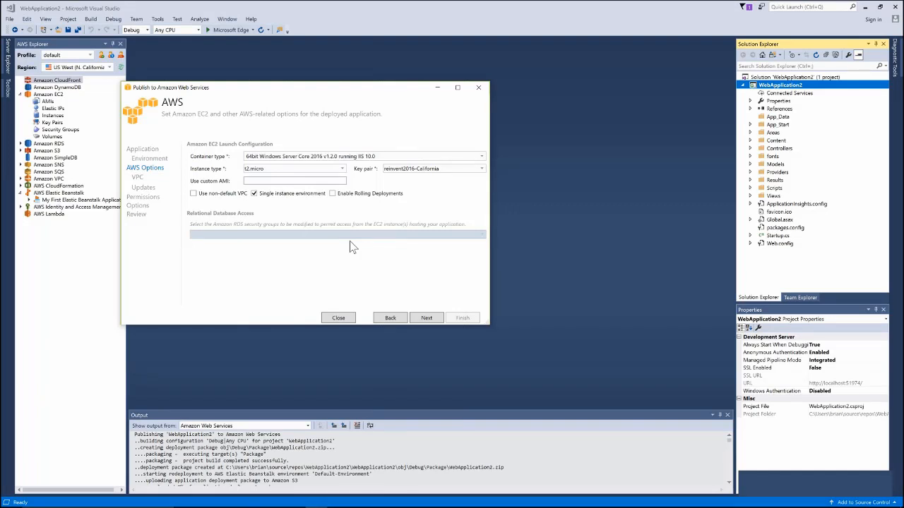
click(428, 319)
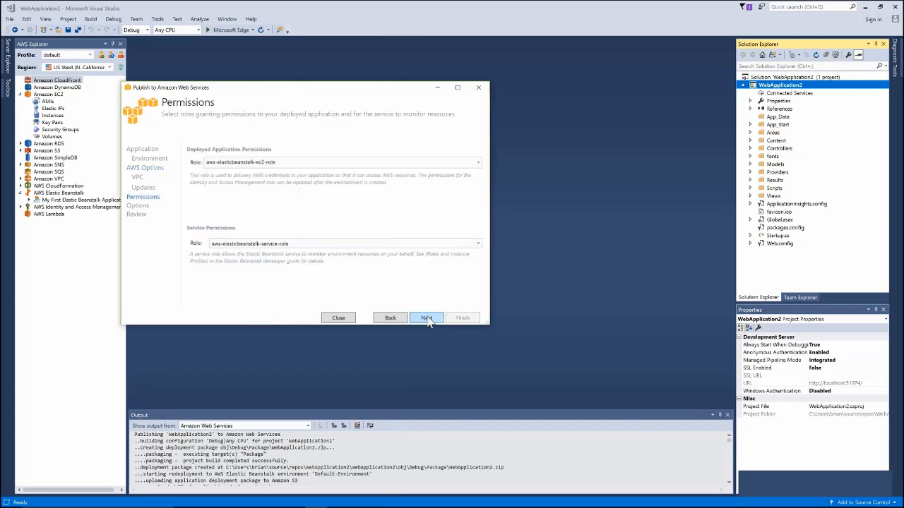
- Pass Permissions, choose Release|Any CPU build and the 4.0 .NET Runtime, then reach Review
click(428, 318)
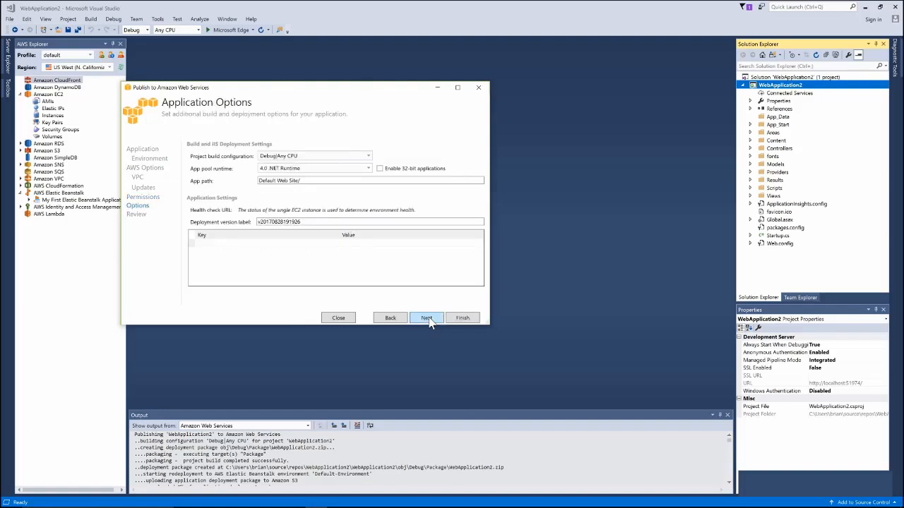
click(360, 156)
click(346, 173)
click(346, 170)
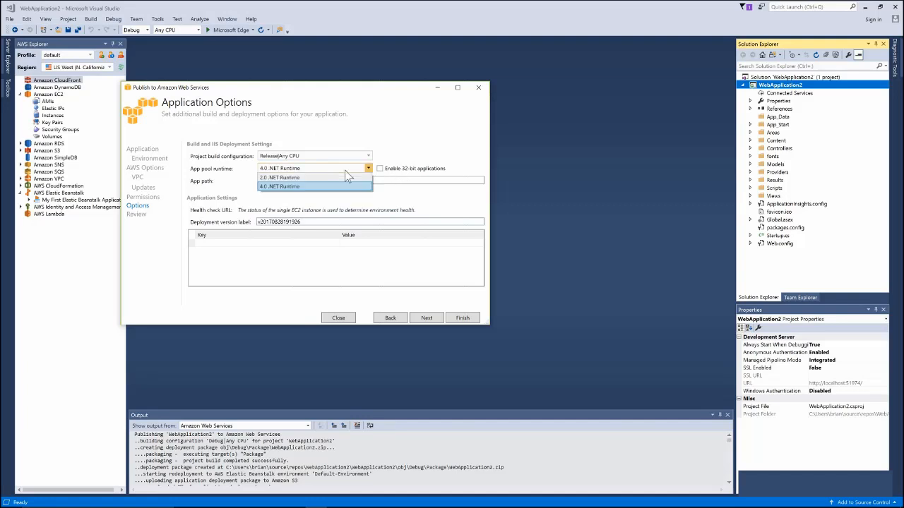
click(344, 187)
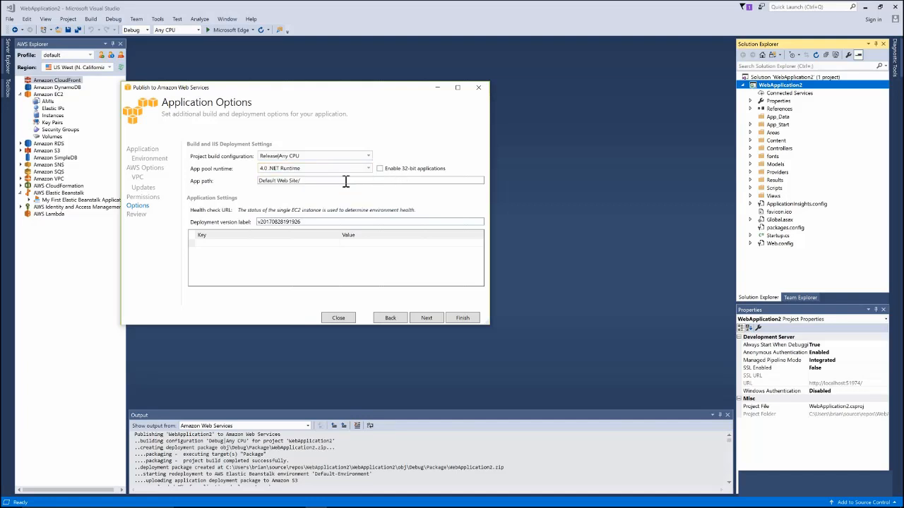
click(432, 319)
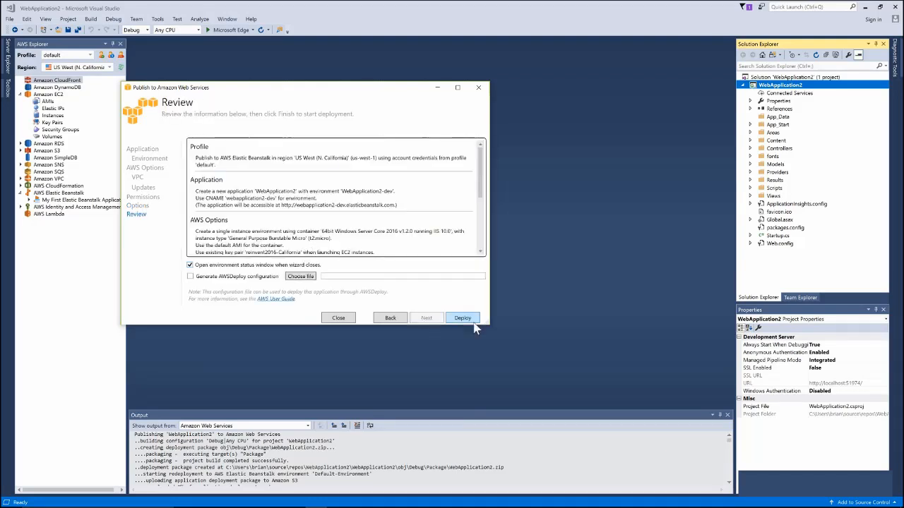
- Close the publish wizard and view the My First Elastic Beanstalk Application status page
click(339, 319)
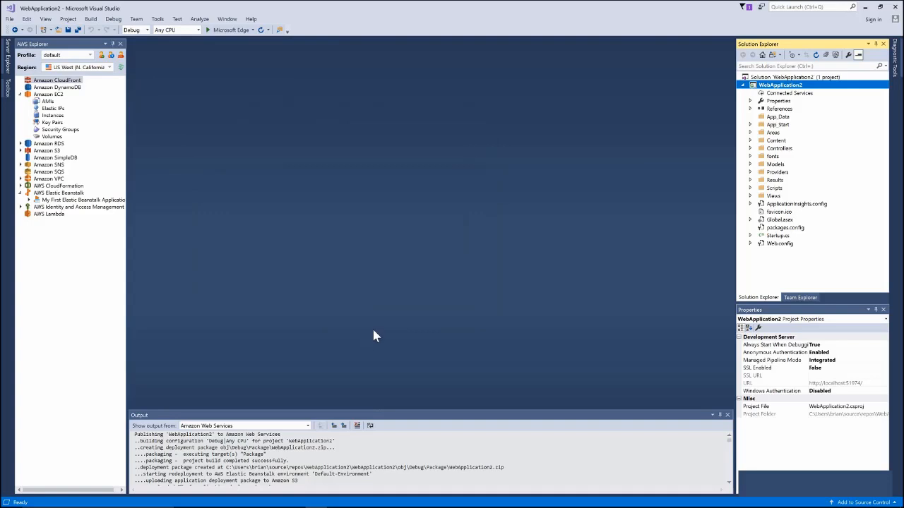
click(55, 200)
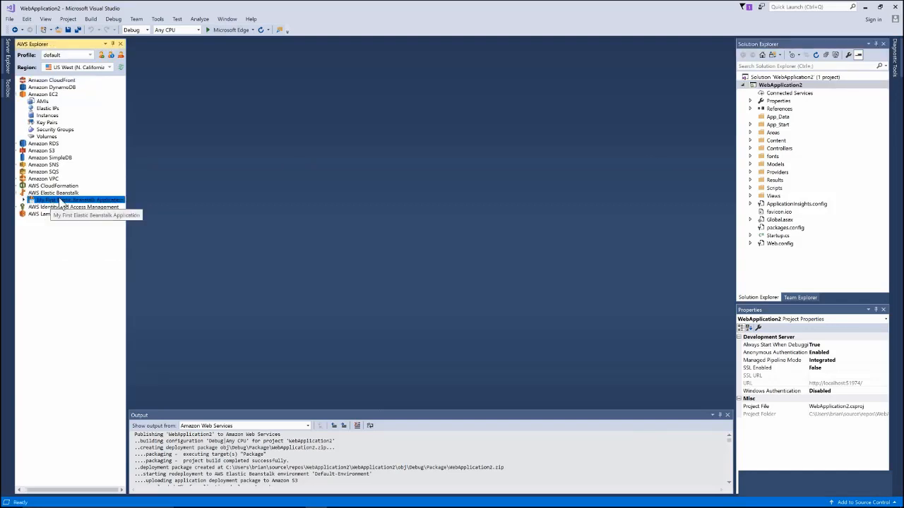
right_click(63, 205)
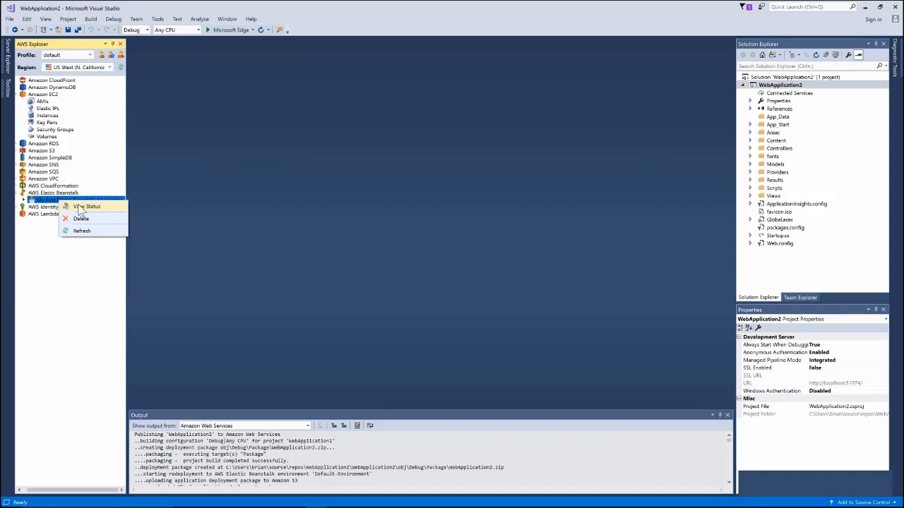
click(79, 206)
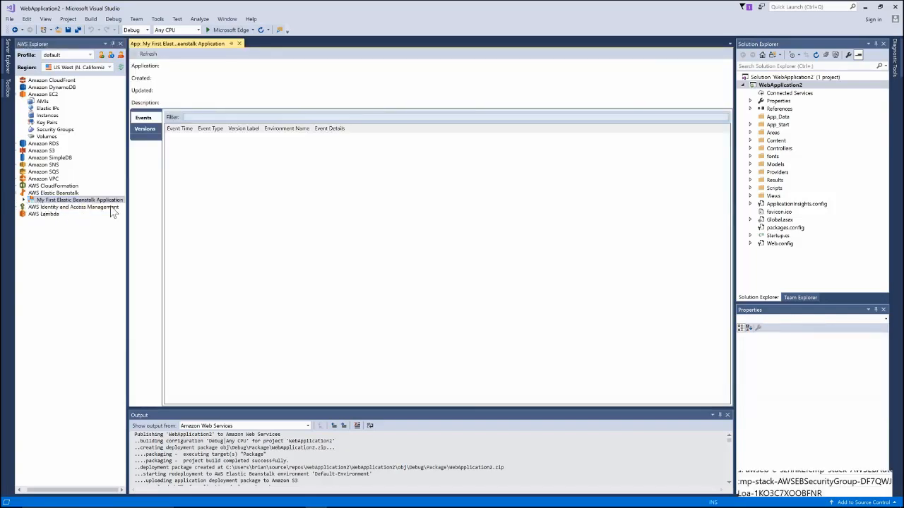
- Expand the application and view the status of Default-Environment
click(24, 201)
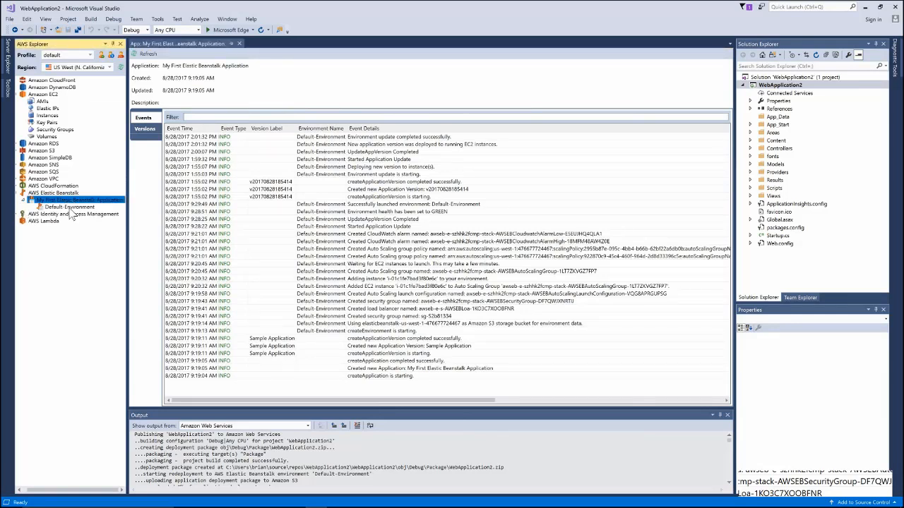
click(63, 208)
right_click(61, 209)
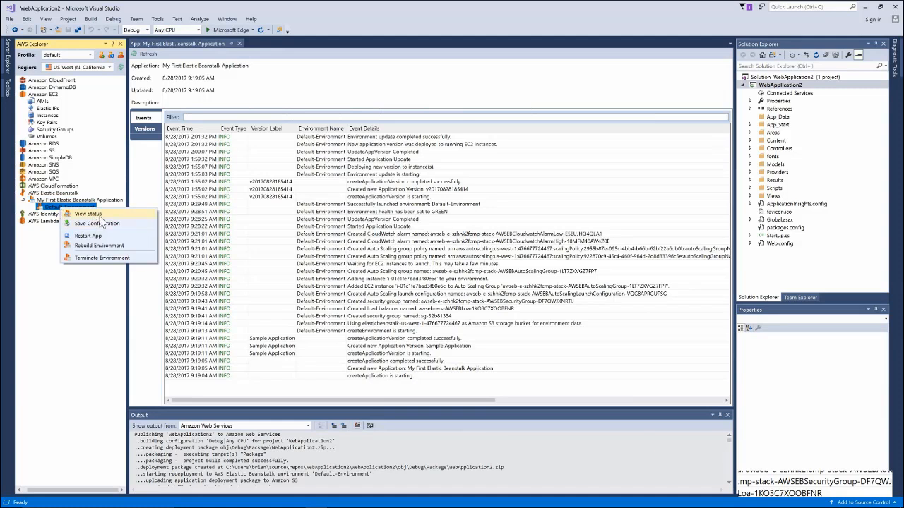
click(101, 218)
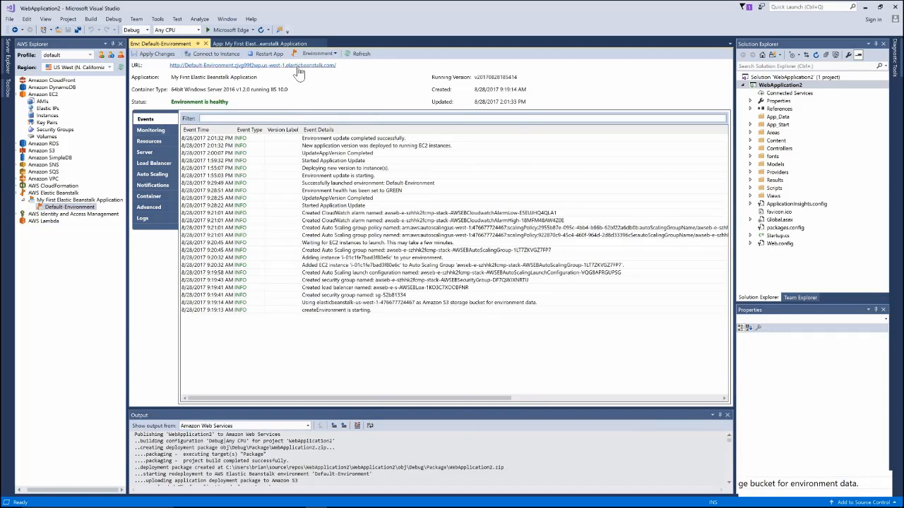
- Open the Default-Environment URL in a new Edge tab, then minimize Edge
click(299, 68)
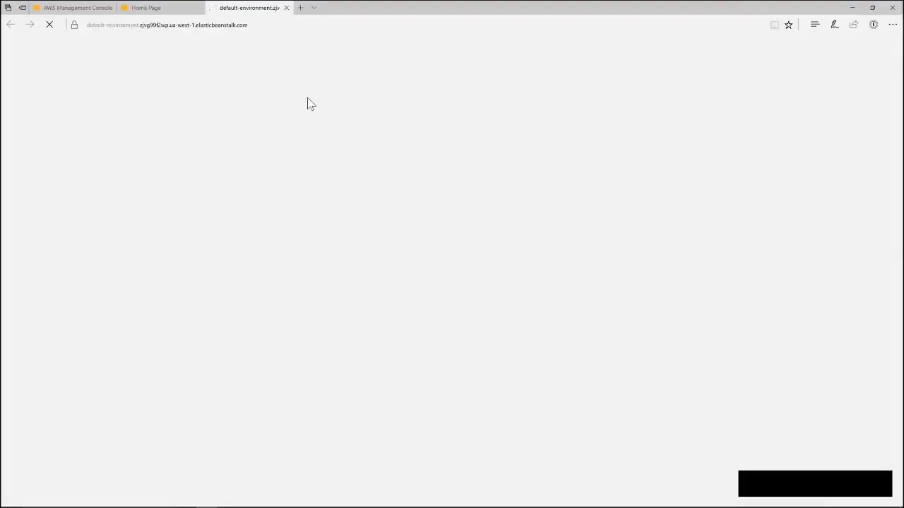
click(853, 10)
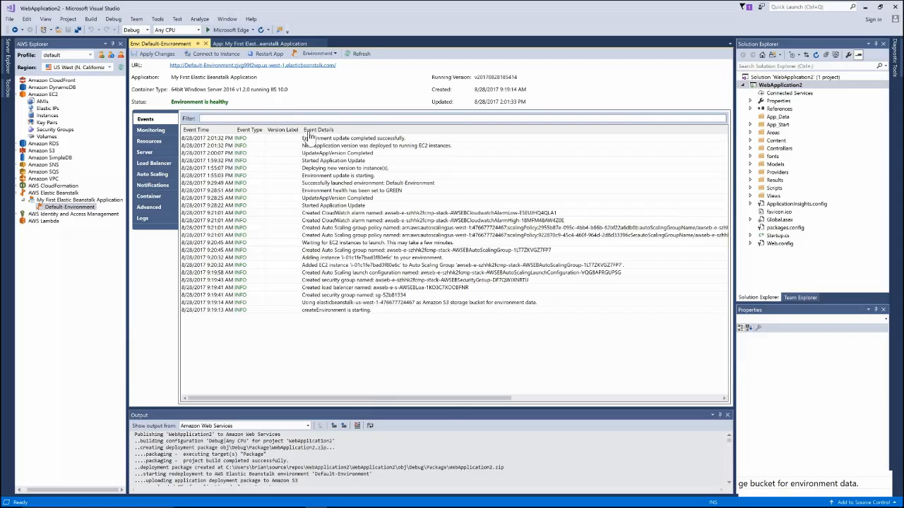
- Review Monitoring, Resources, Server, Load Balancer, Auto Scaling and Notifications, then reopen the site in Edge
click(154, 129)
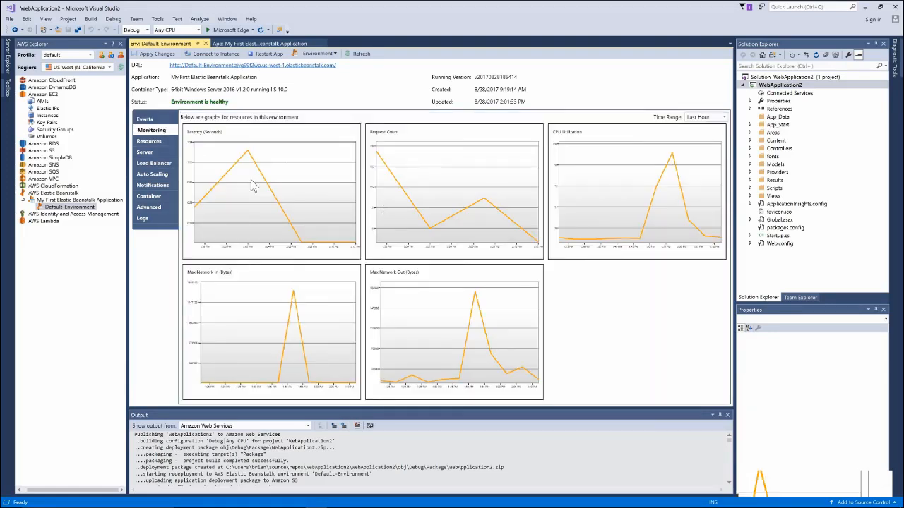
click(154, 144)
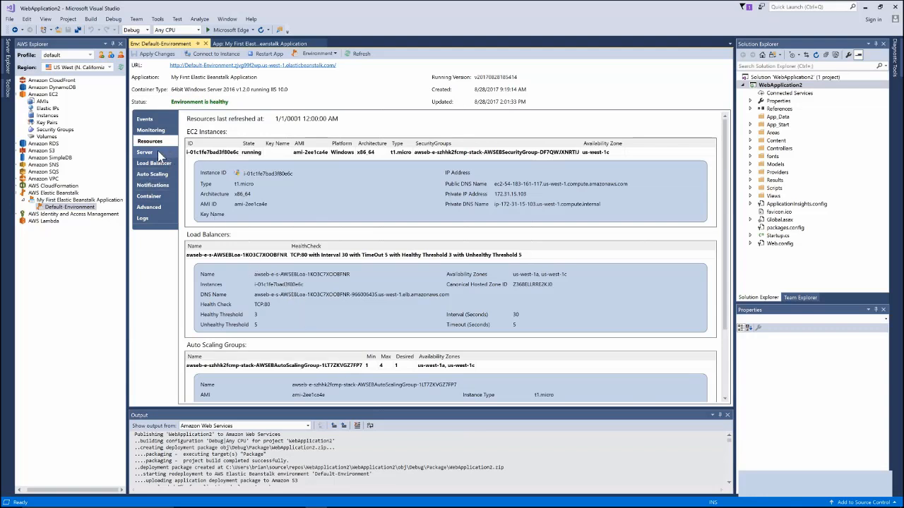
click(144, 152)
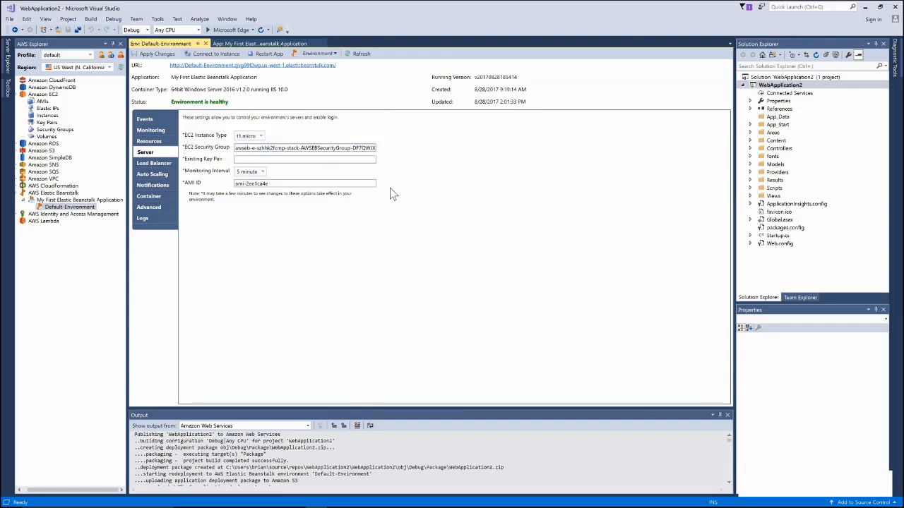
click(159, 165)
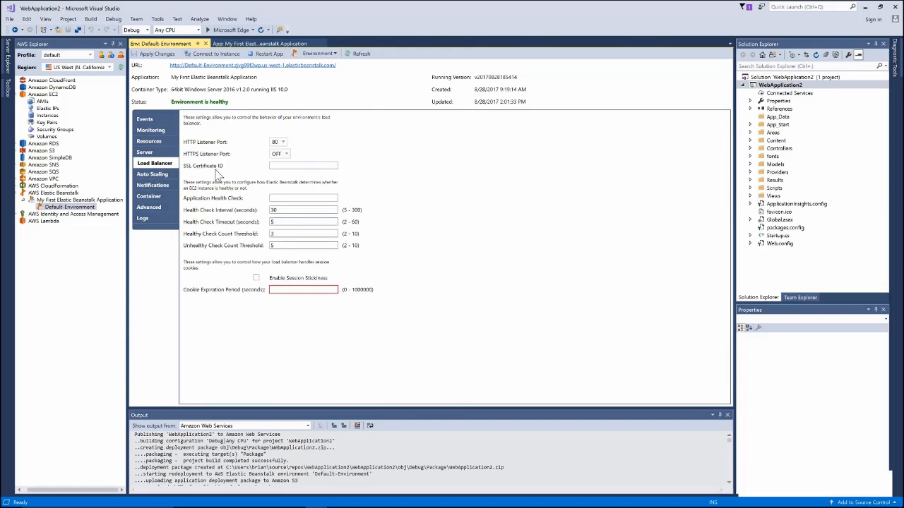
click(154, 176)
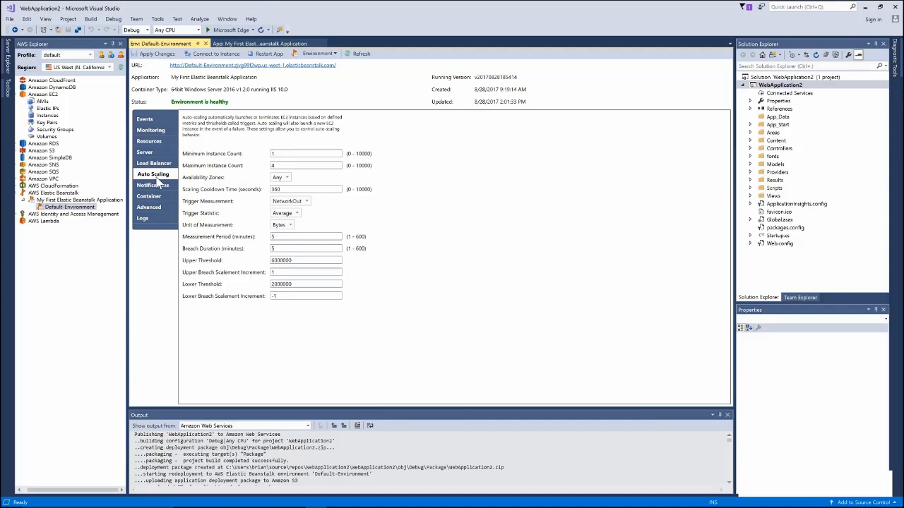
click(160, 186)
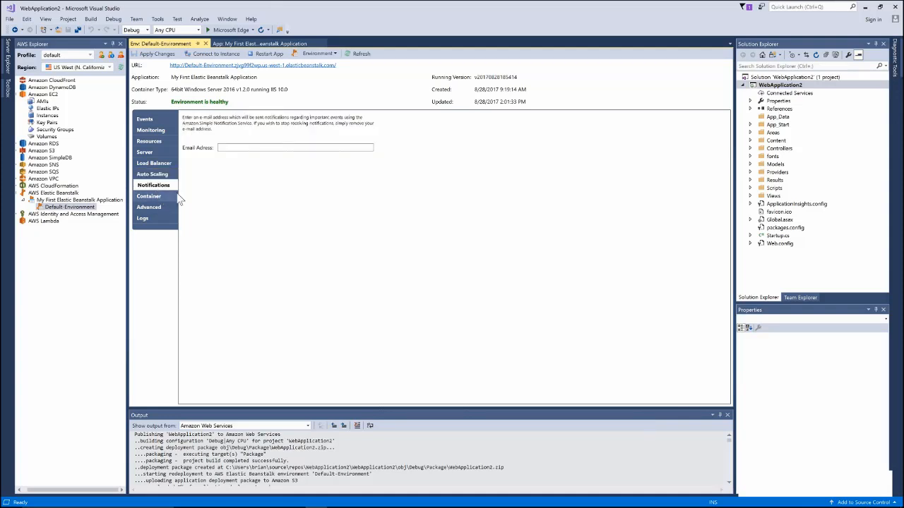
click(291, 66)
click(250, 10)
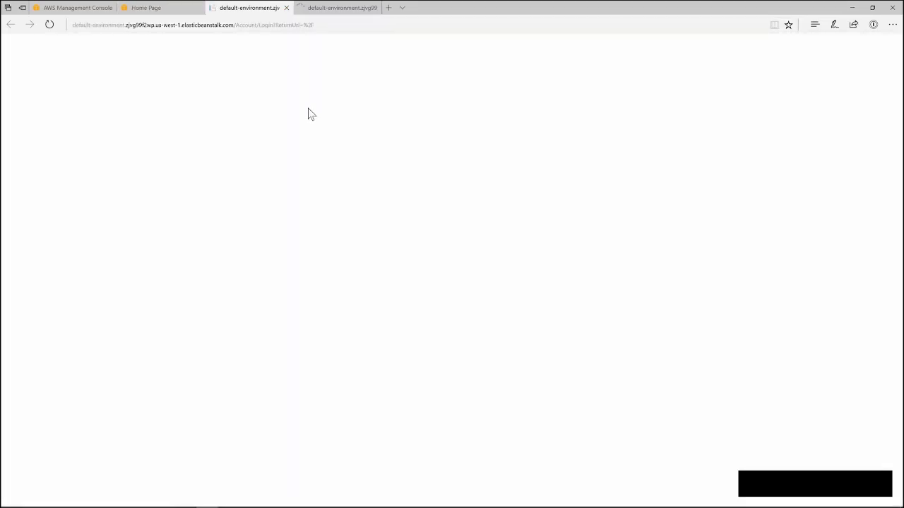
- Switch to the newest site tab in Edge, then minimize Edge back to Visual Studio
click(343, 7)
click(855, 7)
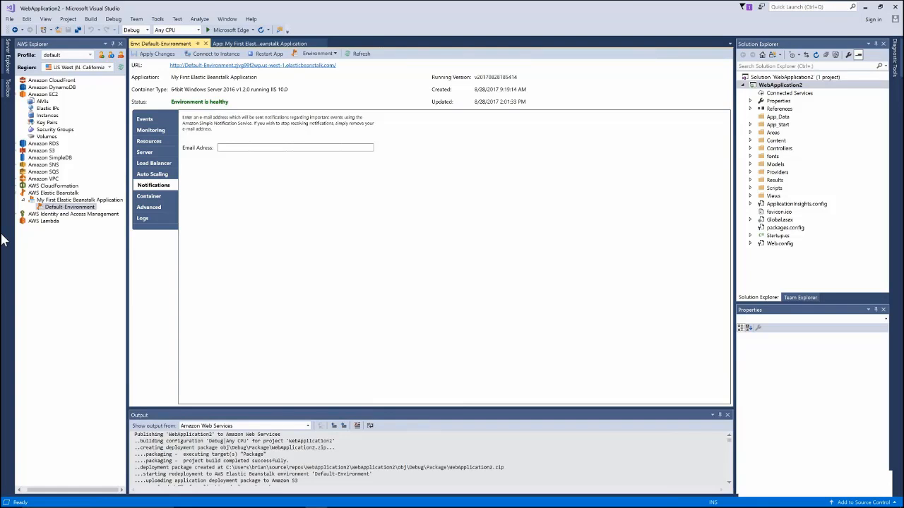
- Show Team Explorer's AWS CodeCommit connection for WebApplication2, then select AWS Lambda in AWS Explorer
click(785, 86)
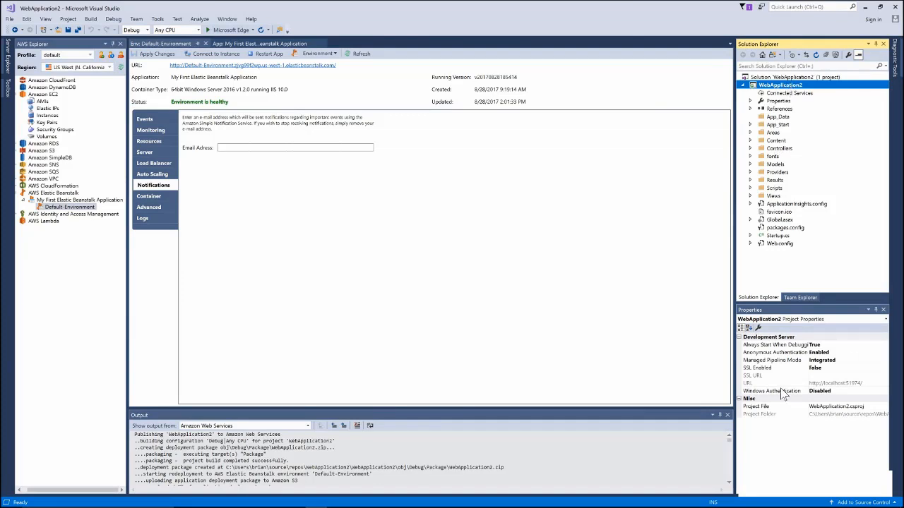
click(804, 298)
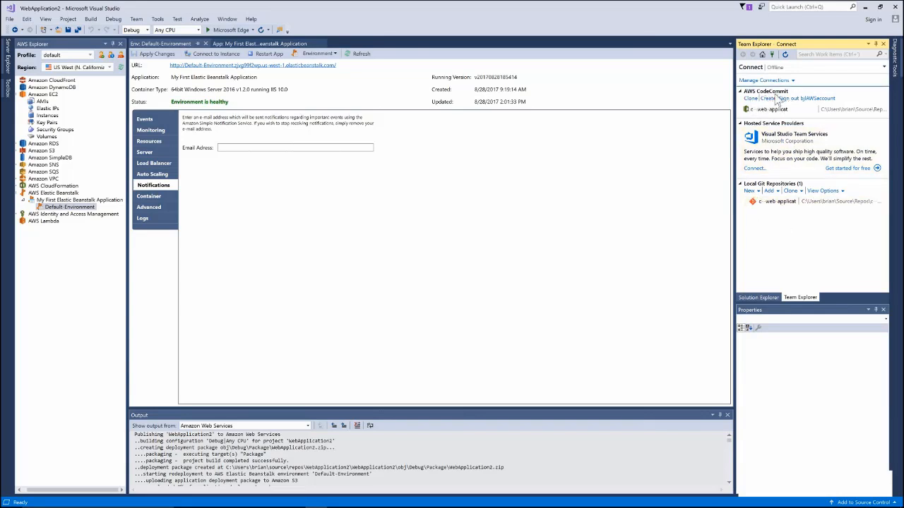
click(784, 110)
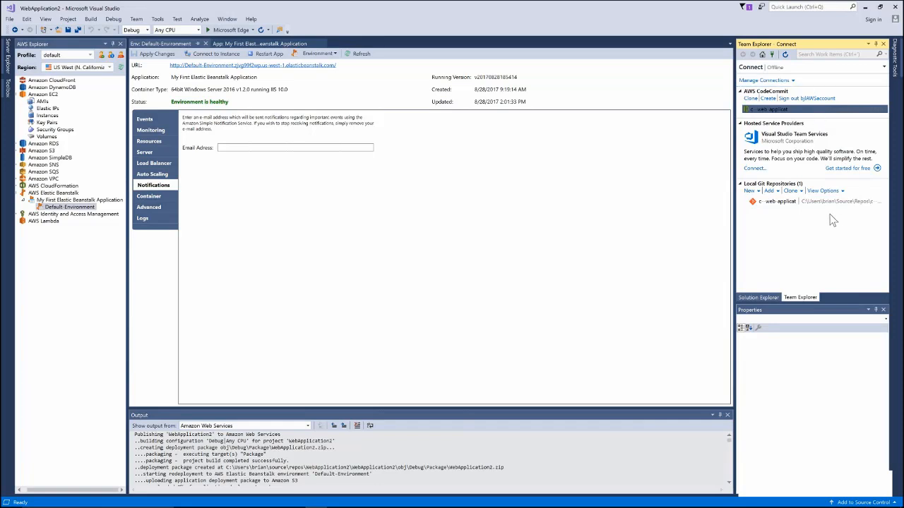
click(793, 82)
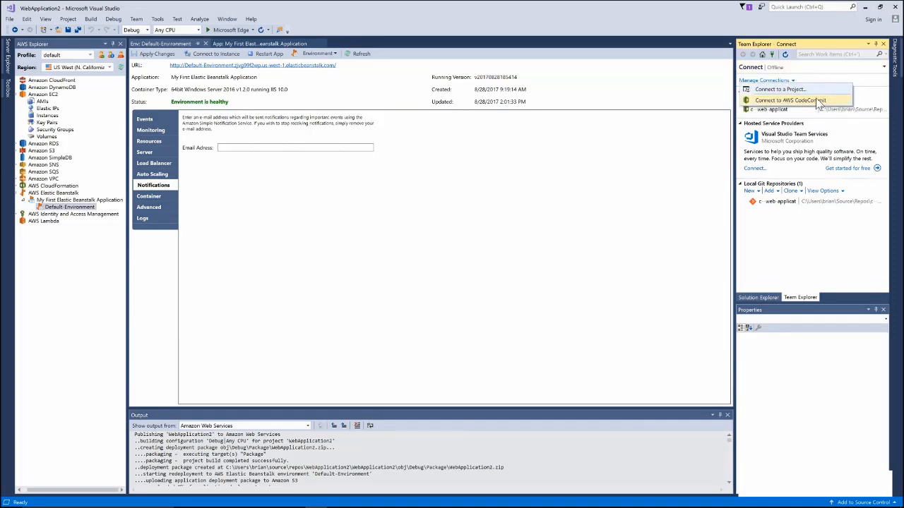
click(829, 265)
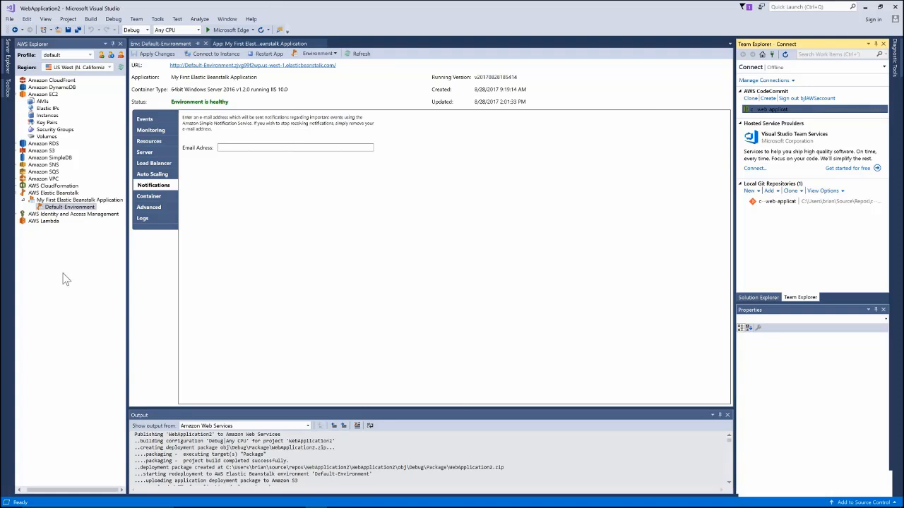
click(42, 223)
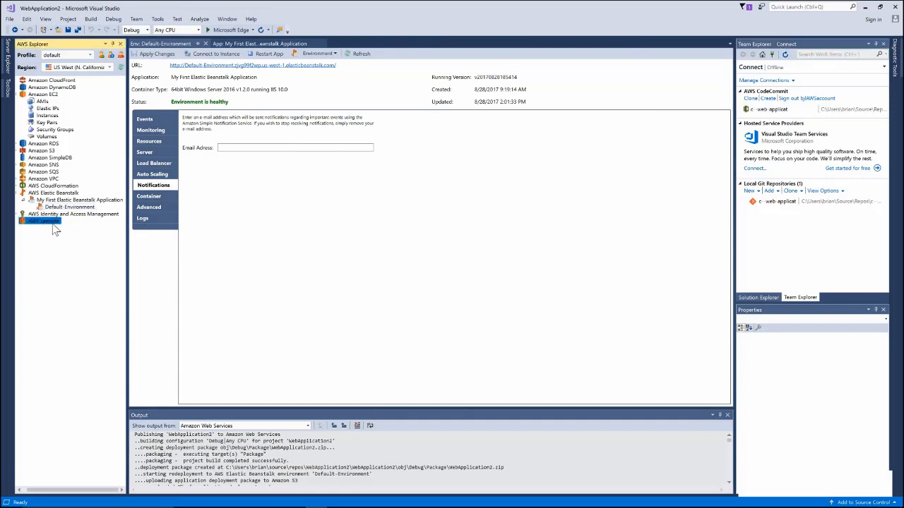
- Start a new AWS Lambda Project (.NET Core) named AWSLambda2 from the AWS Lambda templates
click(11, 21)
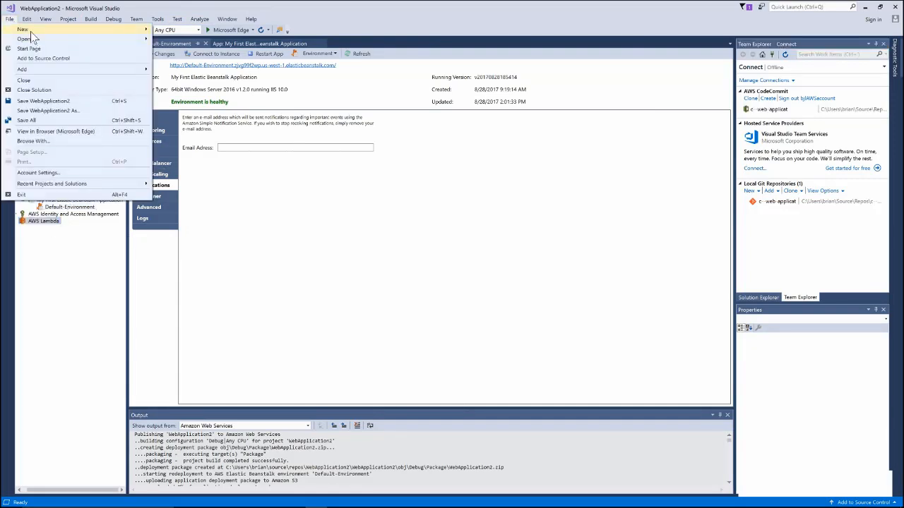
mouse_move(30, 31)
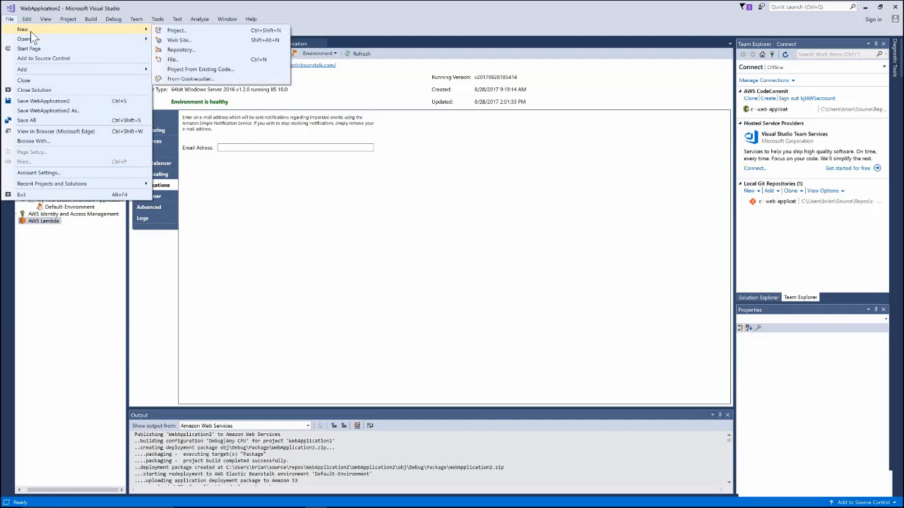
click(240, 32)
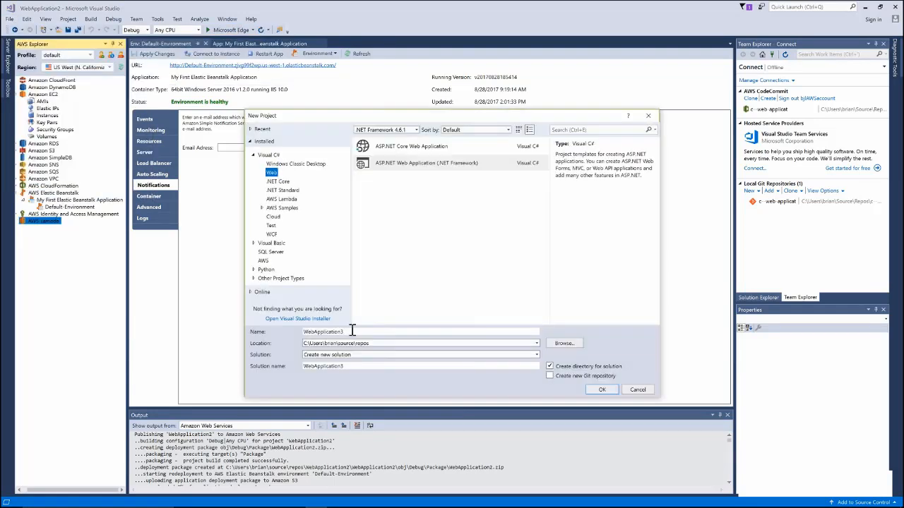
click(262, 207)
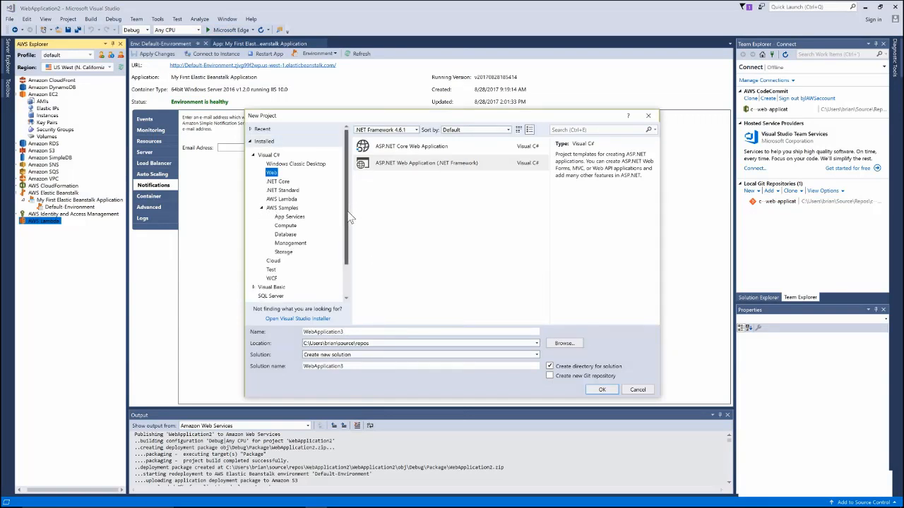
click(283, 202)
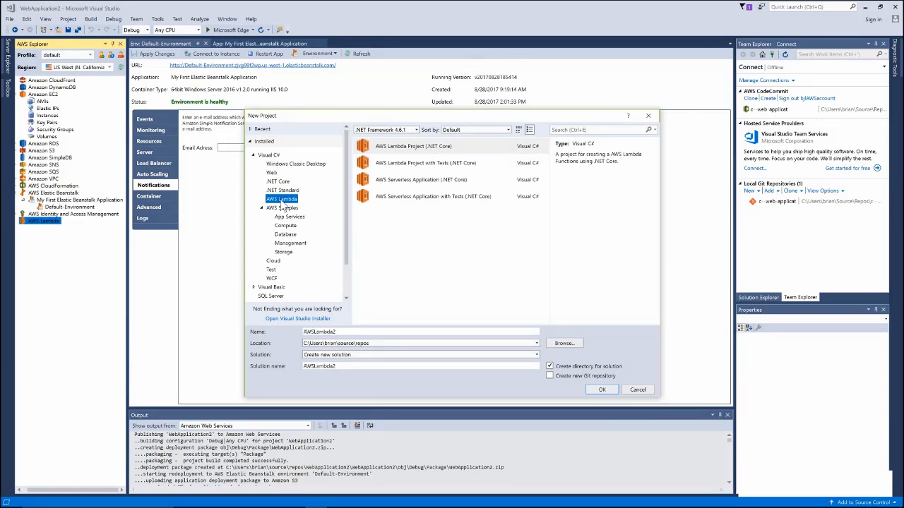
click(447, 151)
click(449, 183)
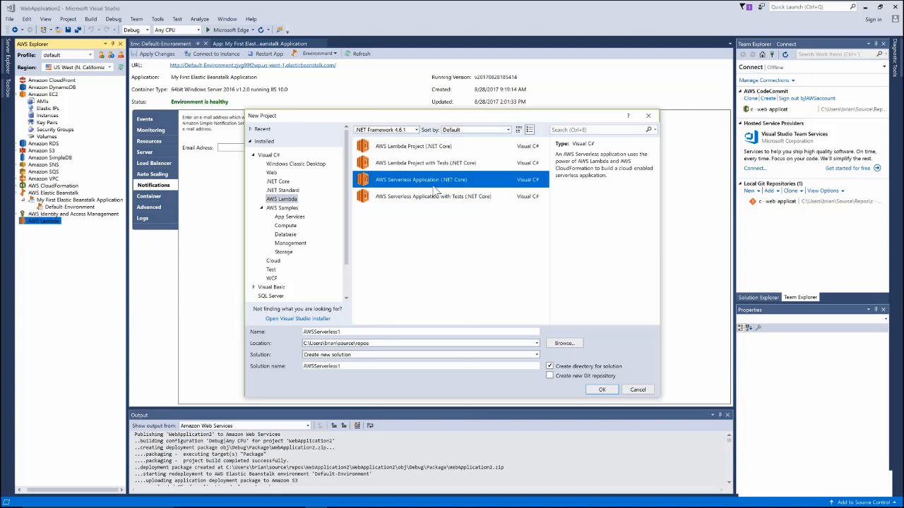
click(450, 148)
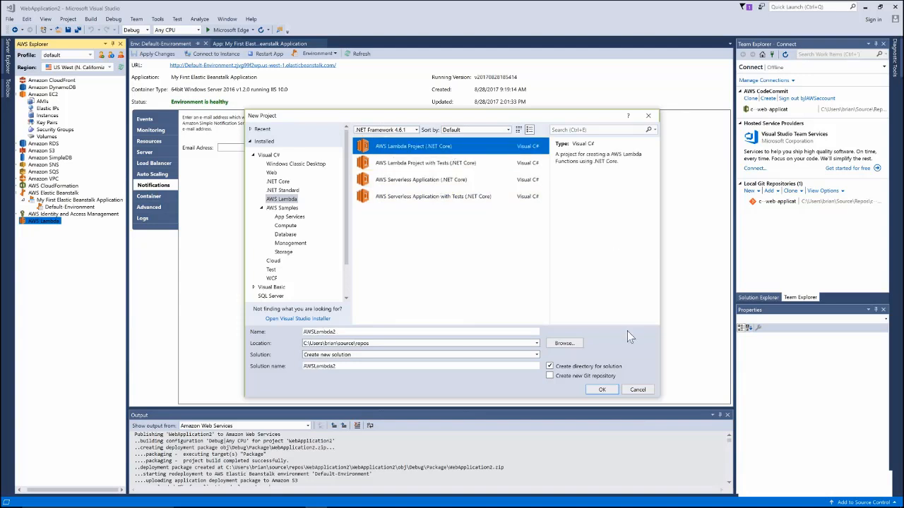
click(602, 390)
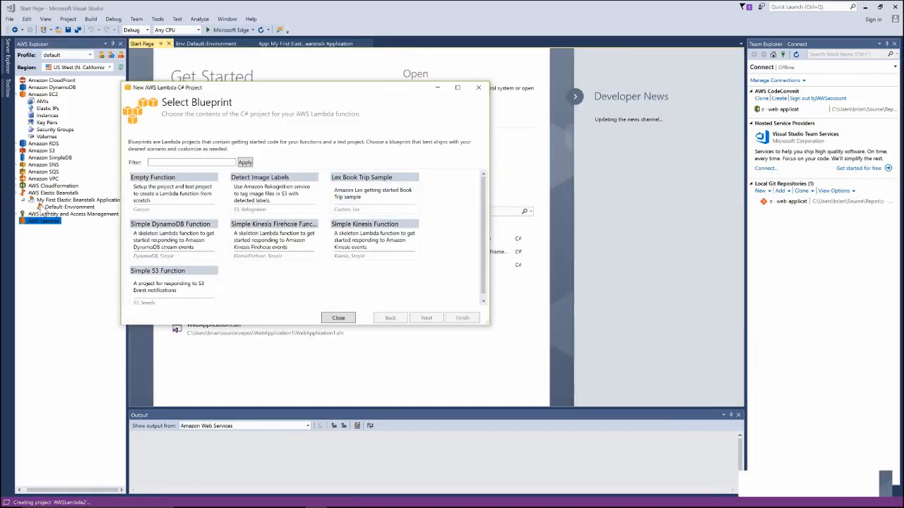
- Generate AWSLambda2 from the Empty Function blueprint, adding Function.cs, aws-lambda-tools-defaults.json and Readme.md
click(182, 195)
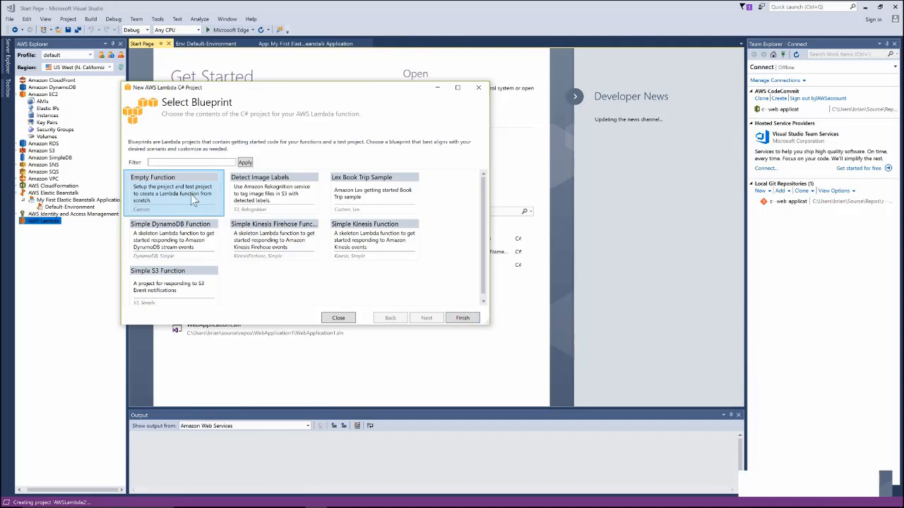
click(462, 319)
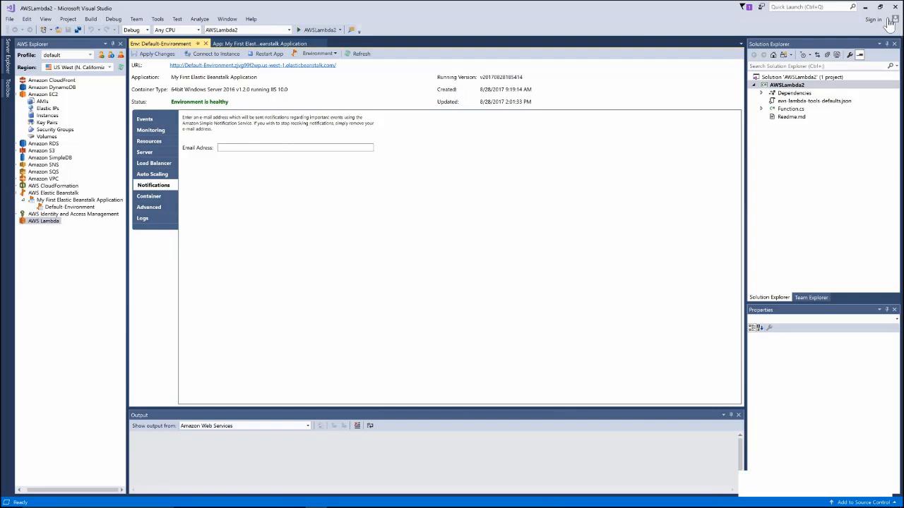
- Close the blank Default-Environment tab in Edge and return to Visual Studio
mouse_move(284, 499)
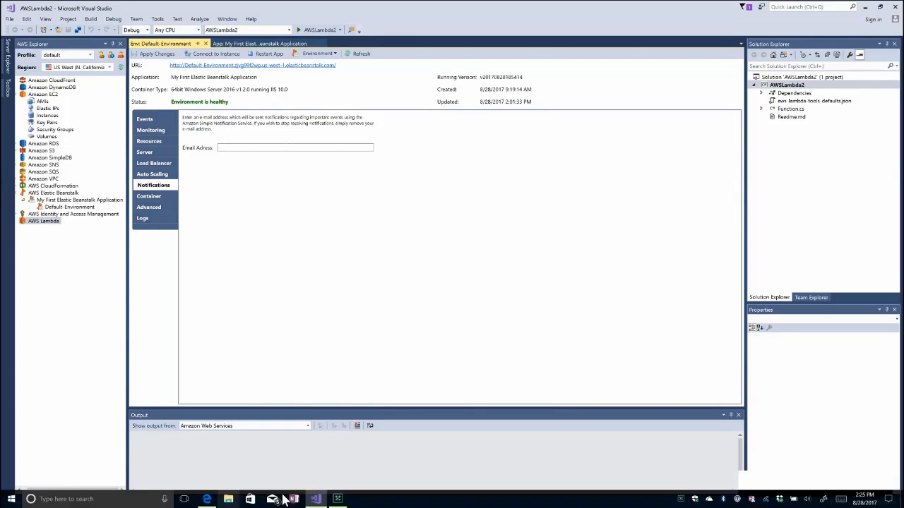
click(207, 499)
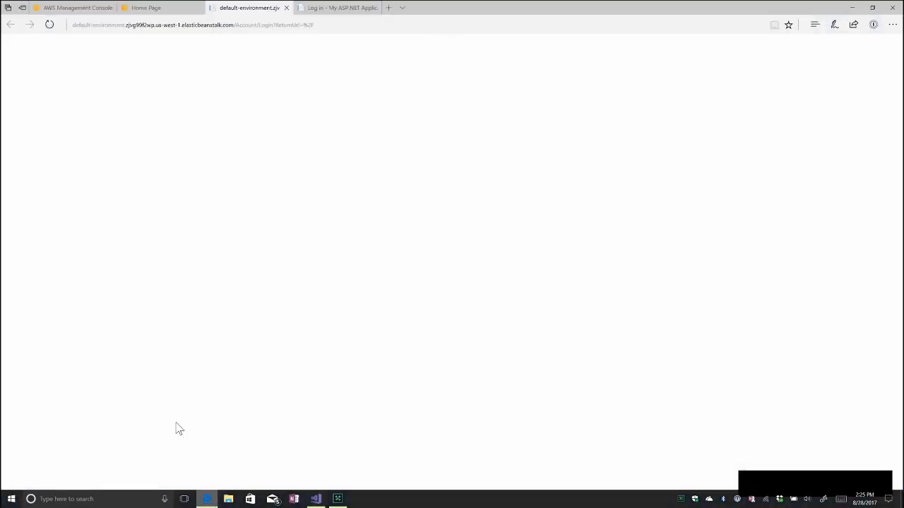
click(286, 8)
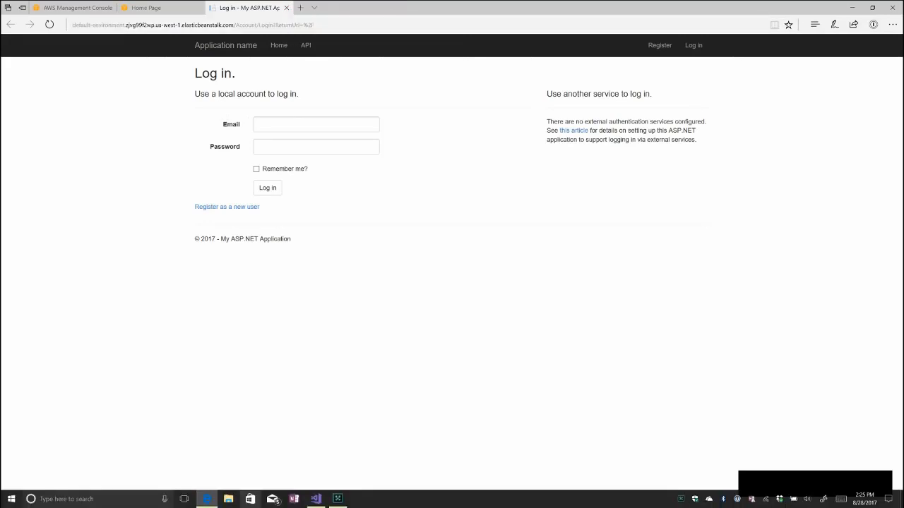
key(alt+Tab)
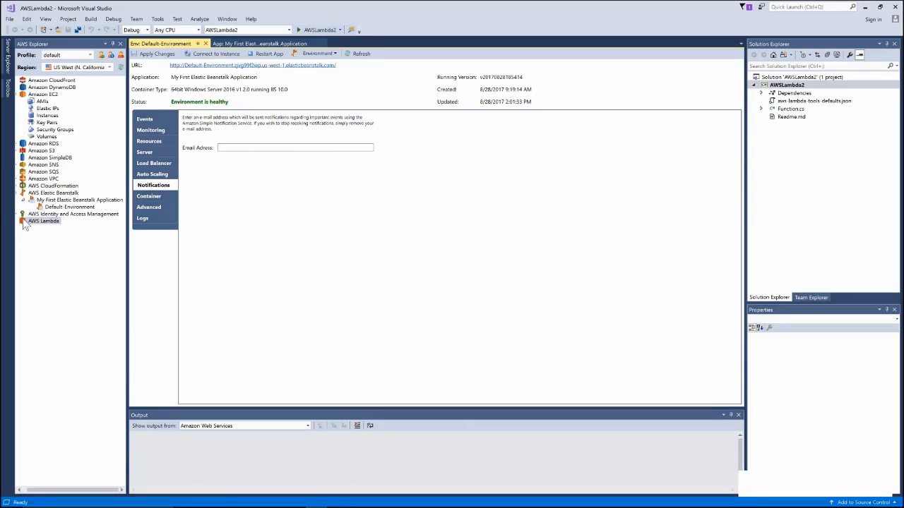
- Open Default-Environment's live site from its URL, browse the Register and Home pages, then minimize Edge
click(65, 207)
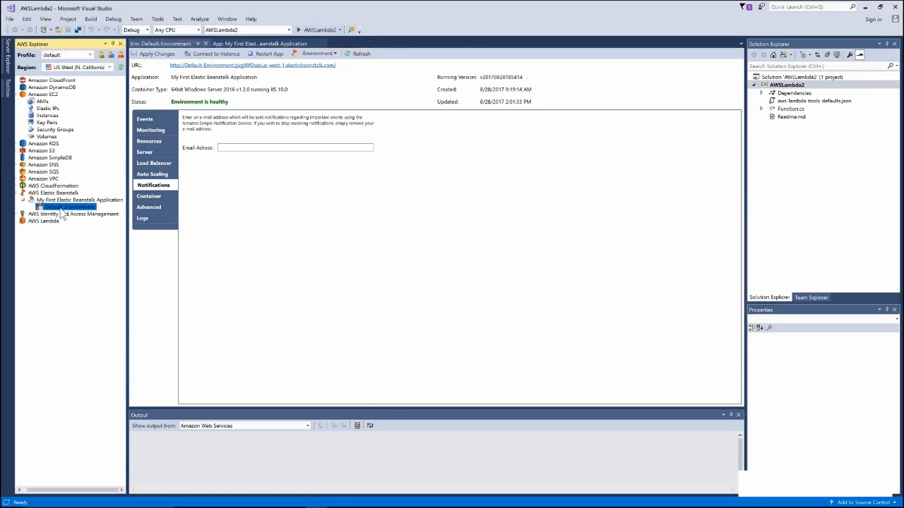
click(262, 44)
click(161, 44)
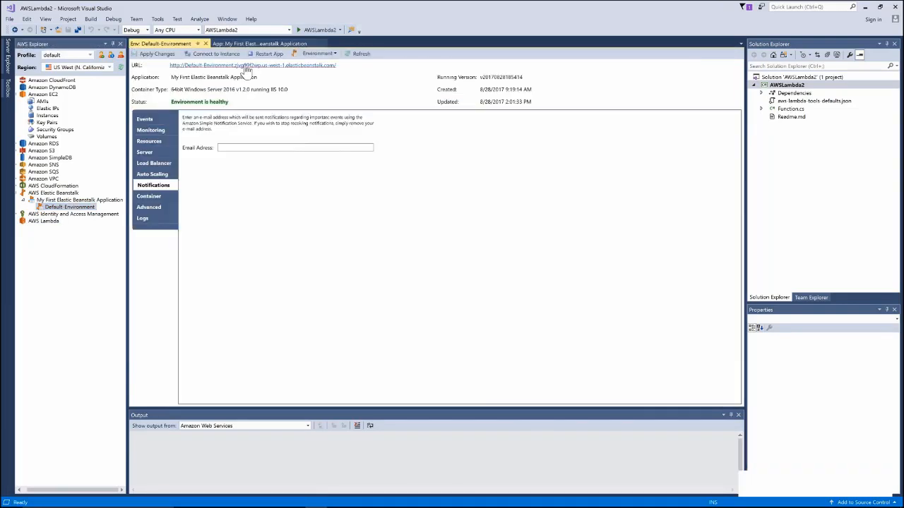
click(247, 66)
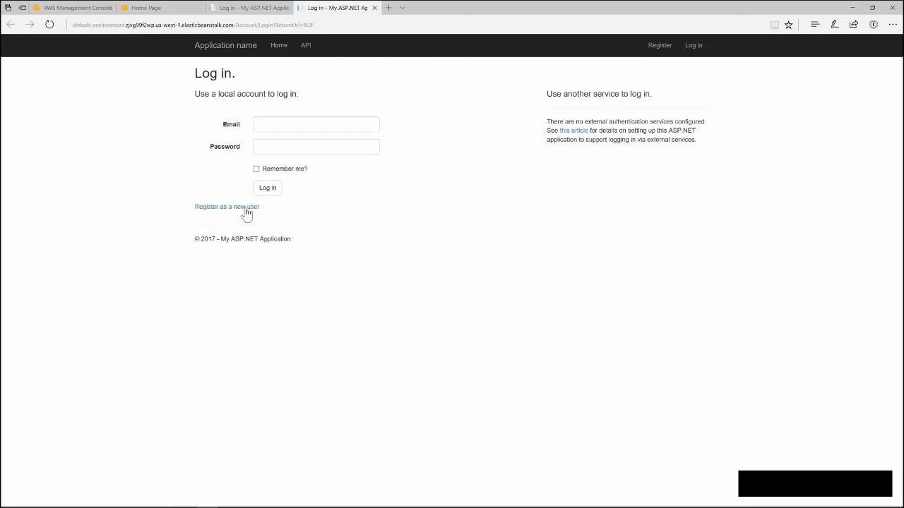
click(220, 209)
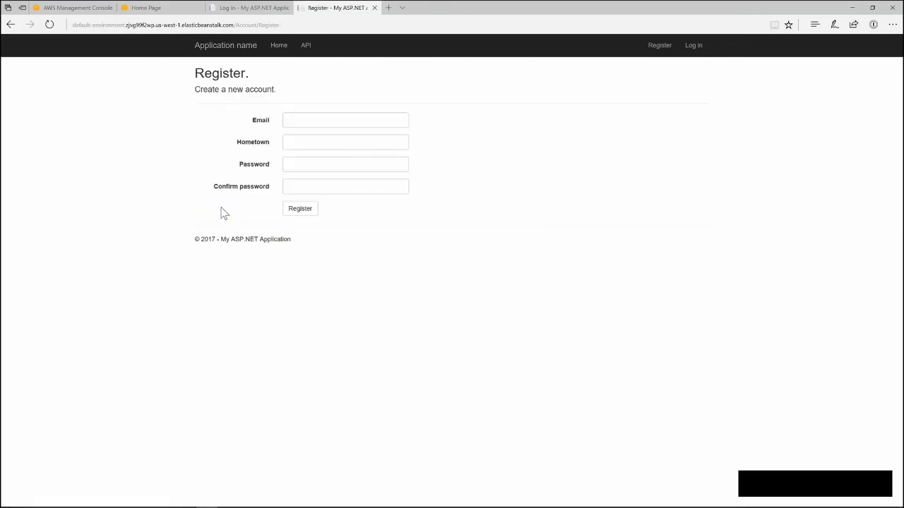
click(278, 46)
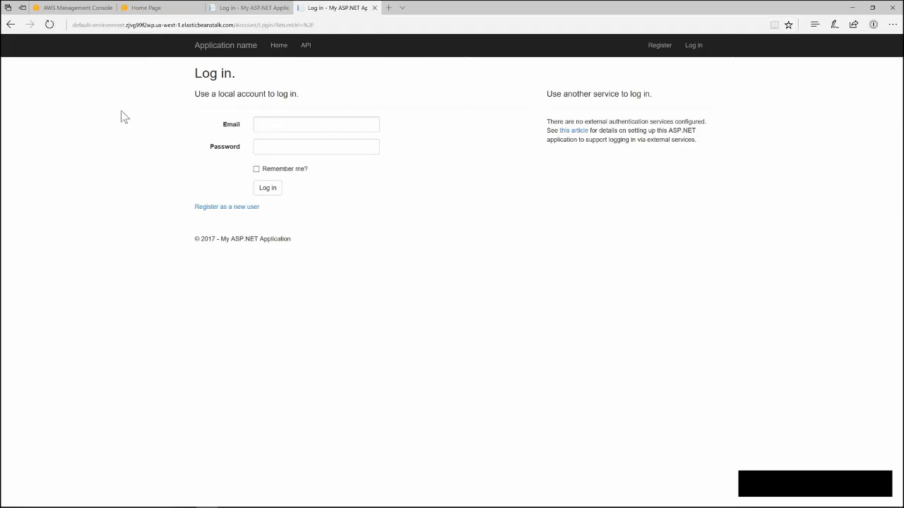
click(854, 8)
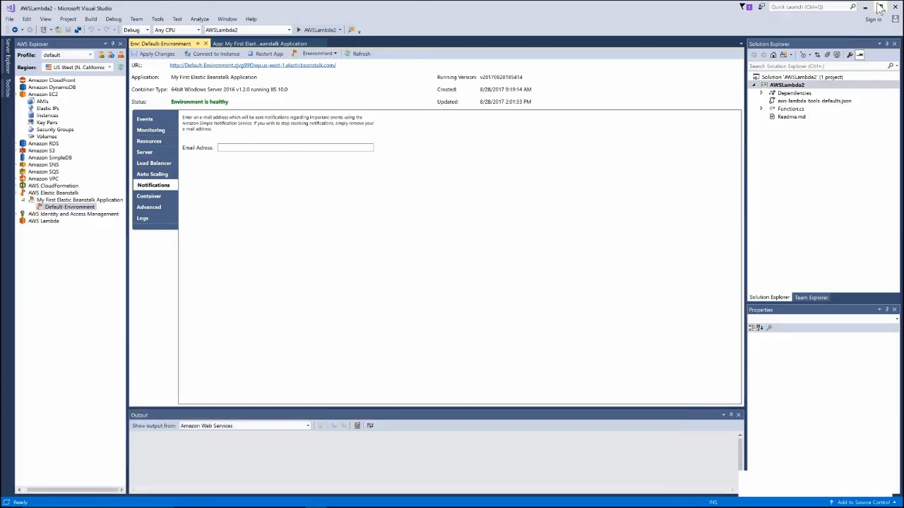